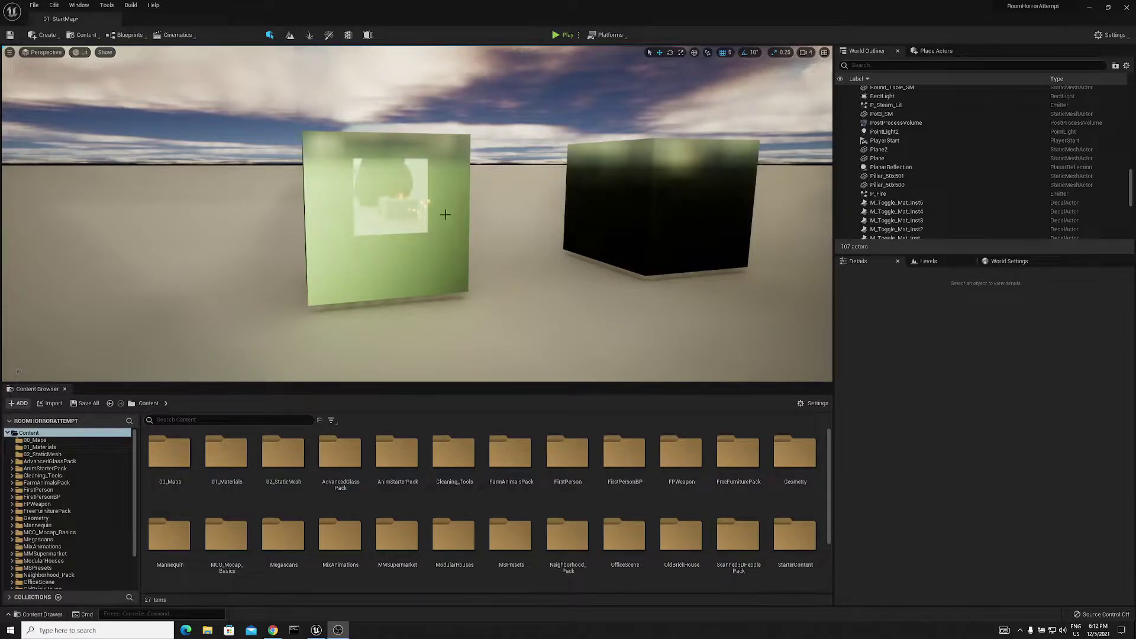
Step: Examine the reflections on the two cubes and the planar reflection from several angles
right_drag(450, 213, 615, 195)
right_drag(355, 220, 435, 223)
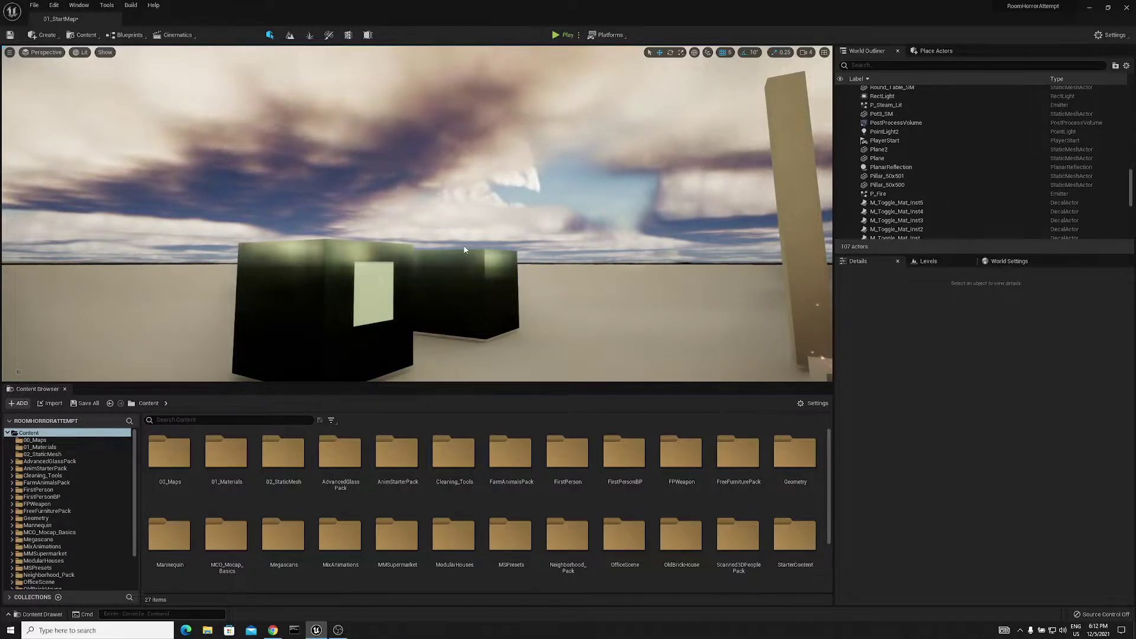
mouse_move(501, 215)
right_down()
mouse_move(550, 211)
mouse_move(561, 237)
mouse_move(603, 217)
mouse_move(424, 205)
mouse_move(554, 217)
mouse_move(507, 222)
right_up()
key(w)
key(a)
key(d)
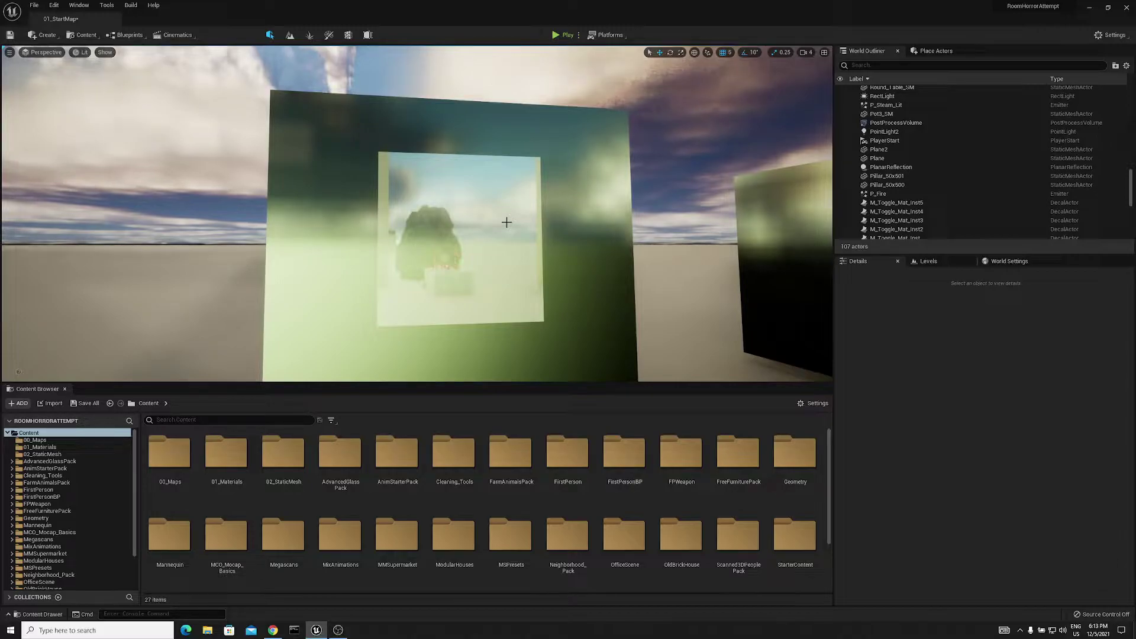
mouse_move(510, 218)
right_down()
mouse_move(532, 220)
mouse_move(495, 208)
mouse_move(499, 218)
mouse_move(551, 218)
mouse_move(500, 218)
right_up()
Step: Find the PostProcessVolume's reflection settings by filtering its details for "reflec" and set the reflections Method to Lumen
click(890, 123)
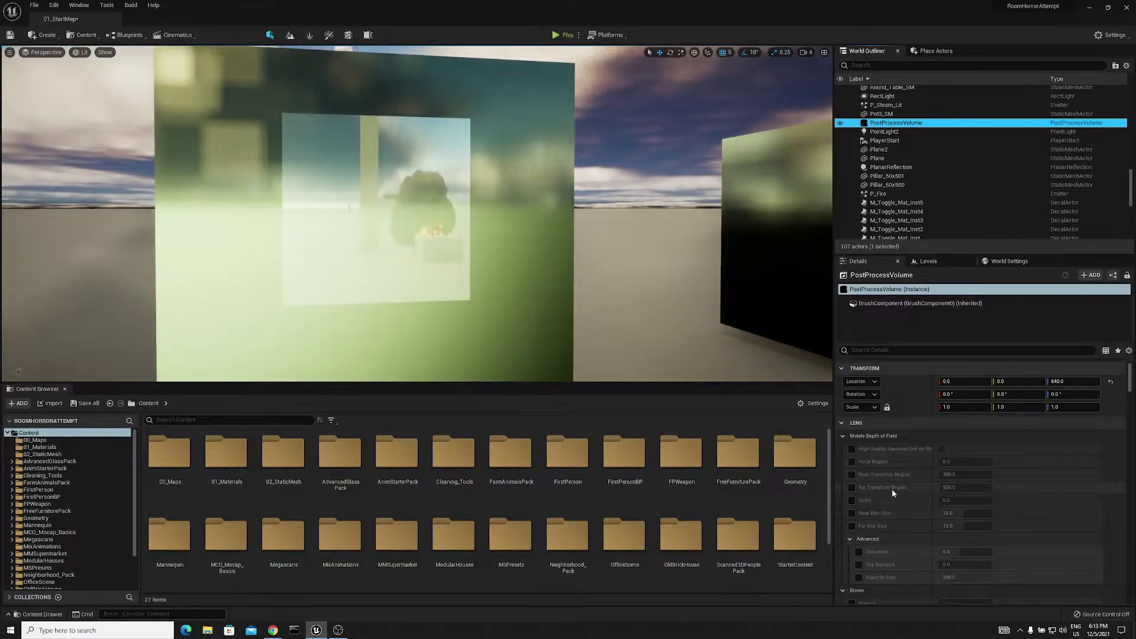
scroll(882, 484, down, 10)
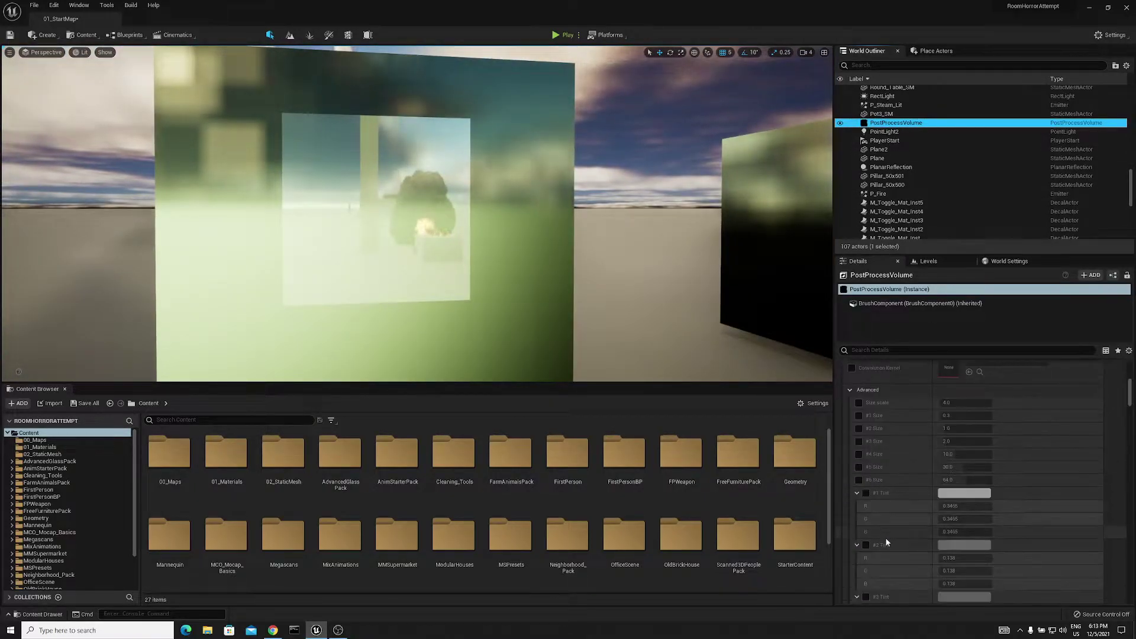
scroll(885, 539, up, 5)
click(876, 351)
text(reflec)
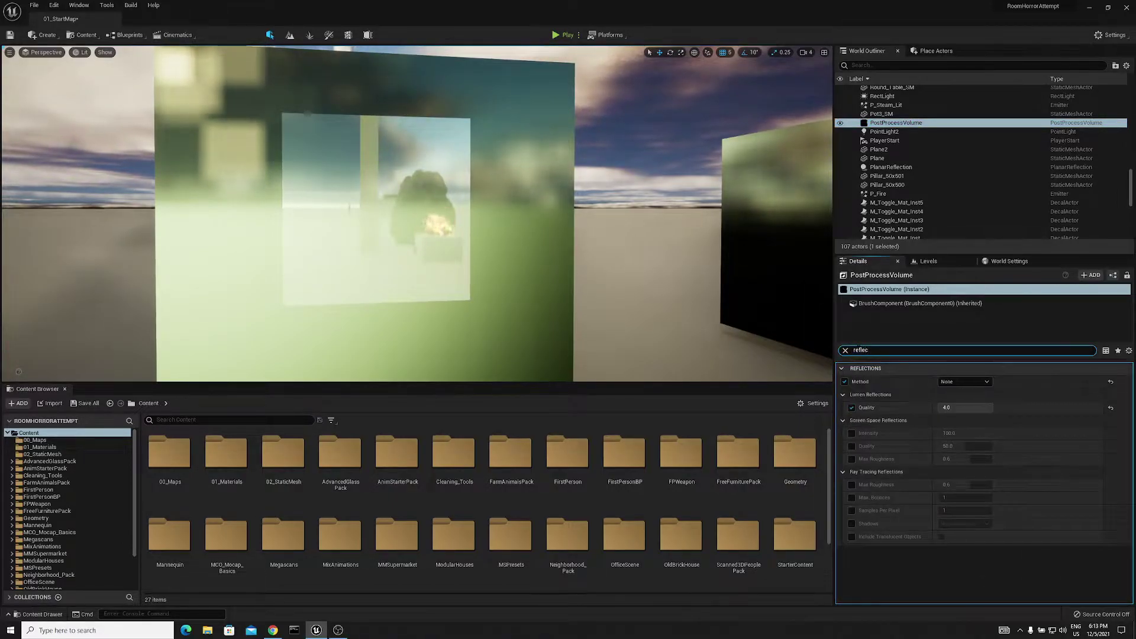
click(968, 382)
click(960, 398)
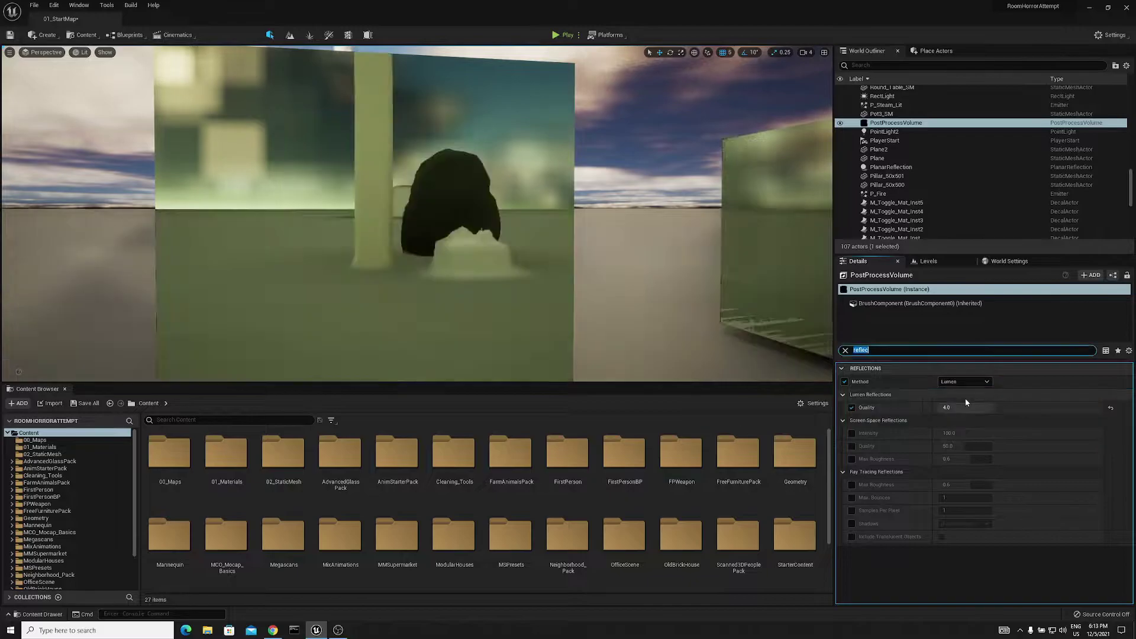
Step: Try the Ray Traced (Deprecated) and Screen Space reflection methods, and return the Method to Lumen
right_drag(417, 213, 708, 179)
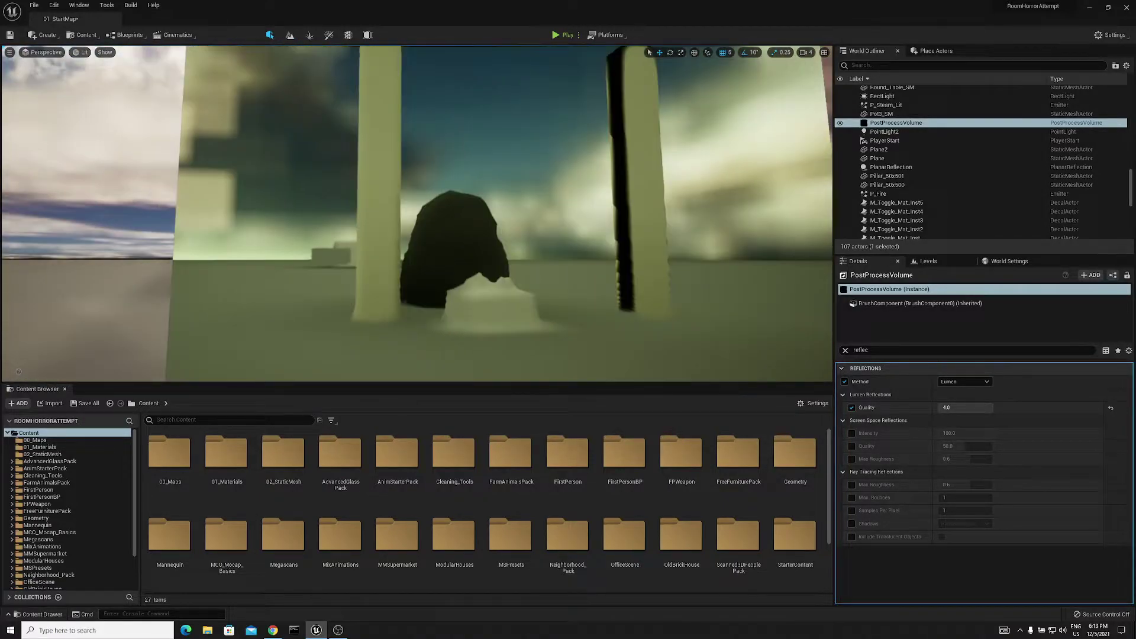
right_drag(465, 221, 465, 179)
key(s)
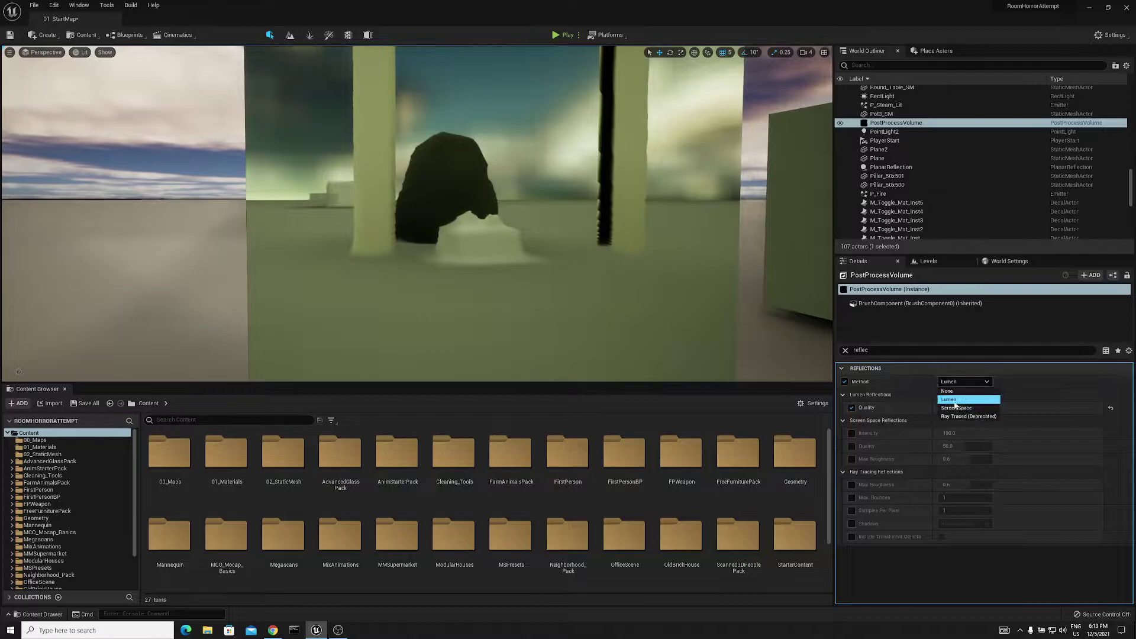
click(969, 416)
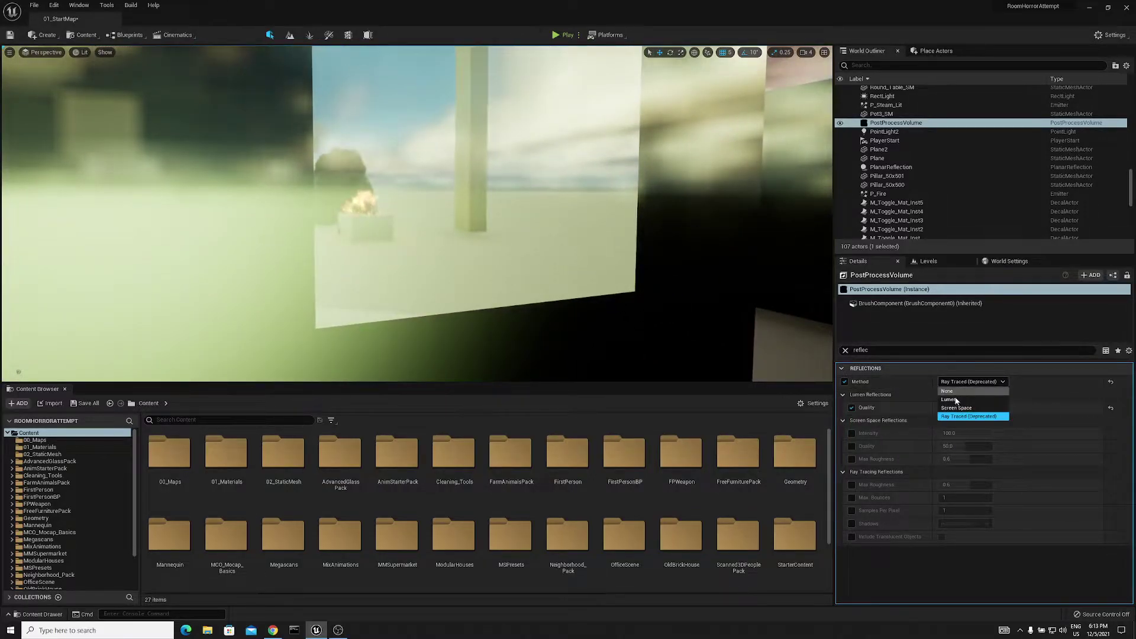
click(947, 408)
click(966, 382)
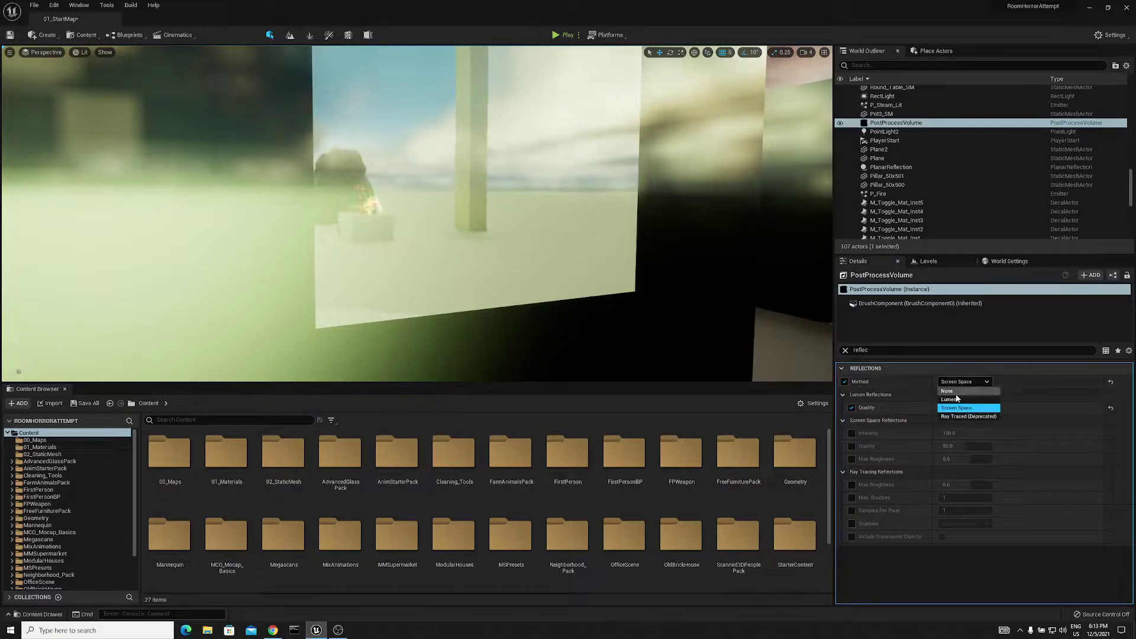
click(958, 395)
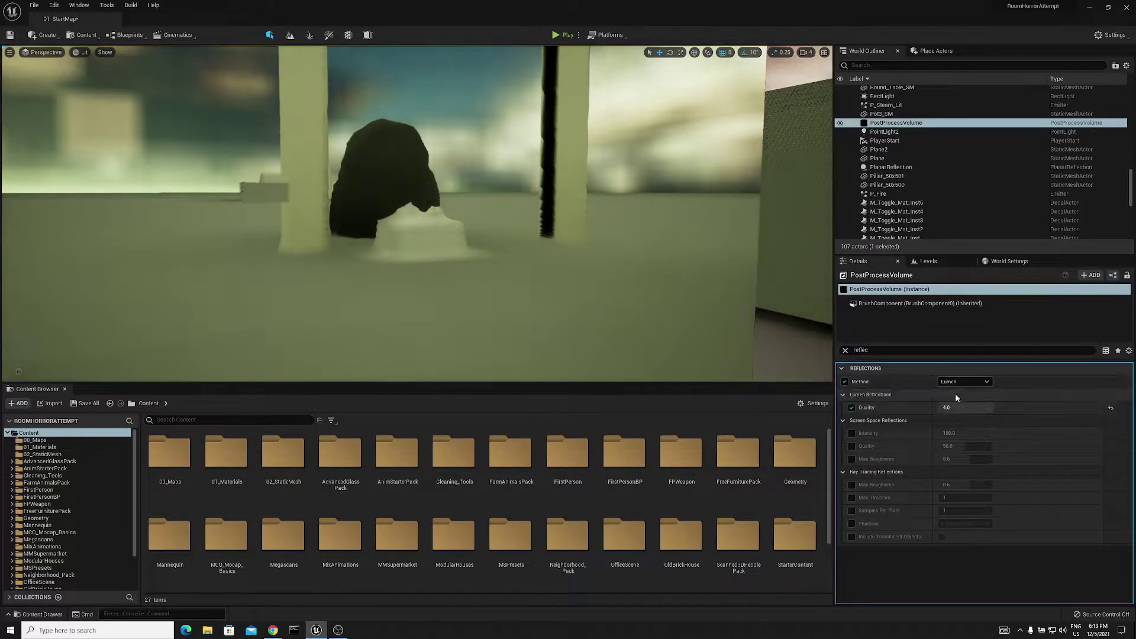
Step: Select the PlanarReflection on the cube and examine its image and settings with Lumen reflections active
key(s)
right_drag(483, 251, 426, 269)
click(483, 251)
key(d)
mouse_move(568, 165)
right_down()
mouse_move(592, 166)
mouse_move(567, 165)
right_up()
key(a)
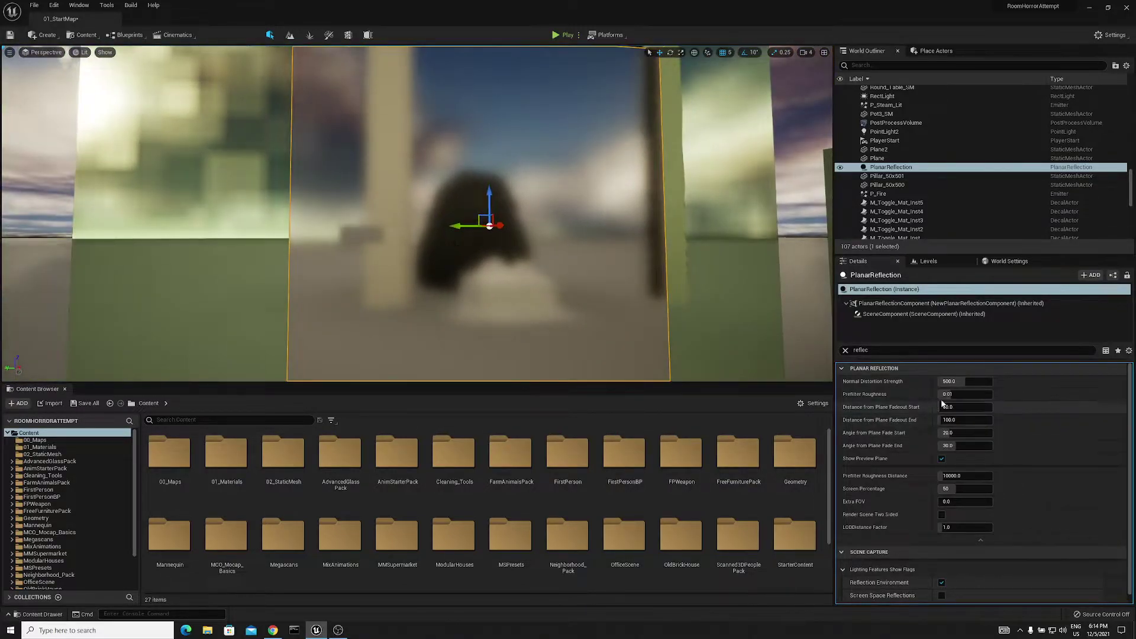
right_drag(544, 265, 543, 266)
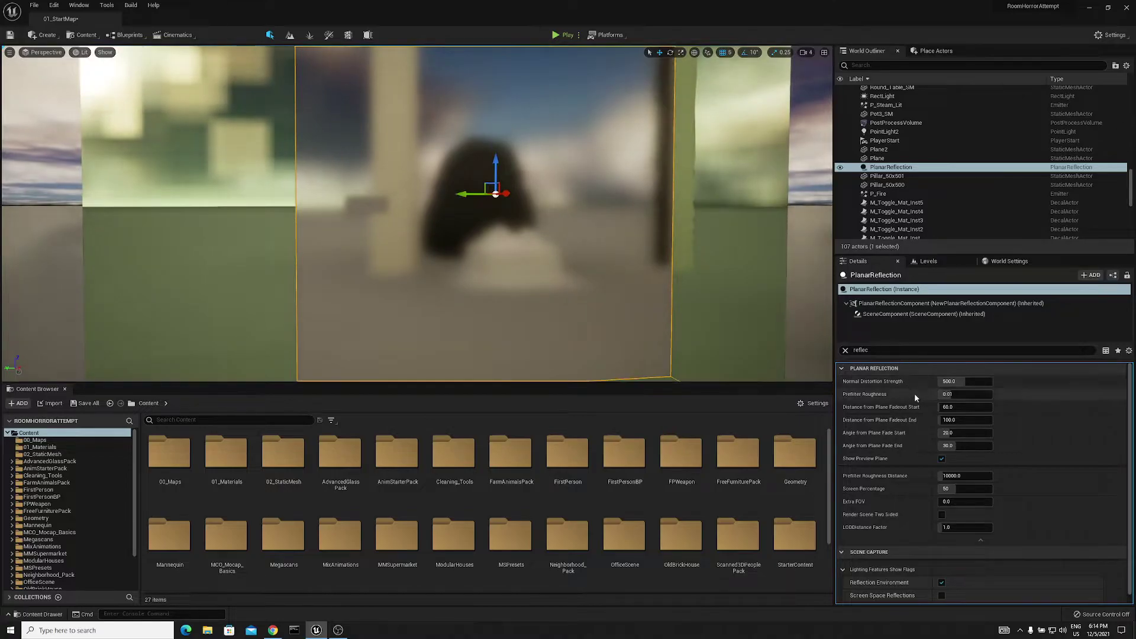
Step: Set the PostProcessVolume's reflections Method to None
click(890, 123)
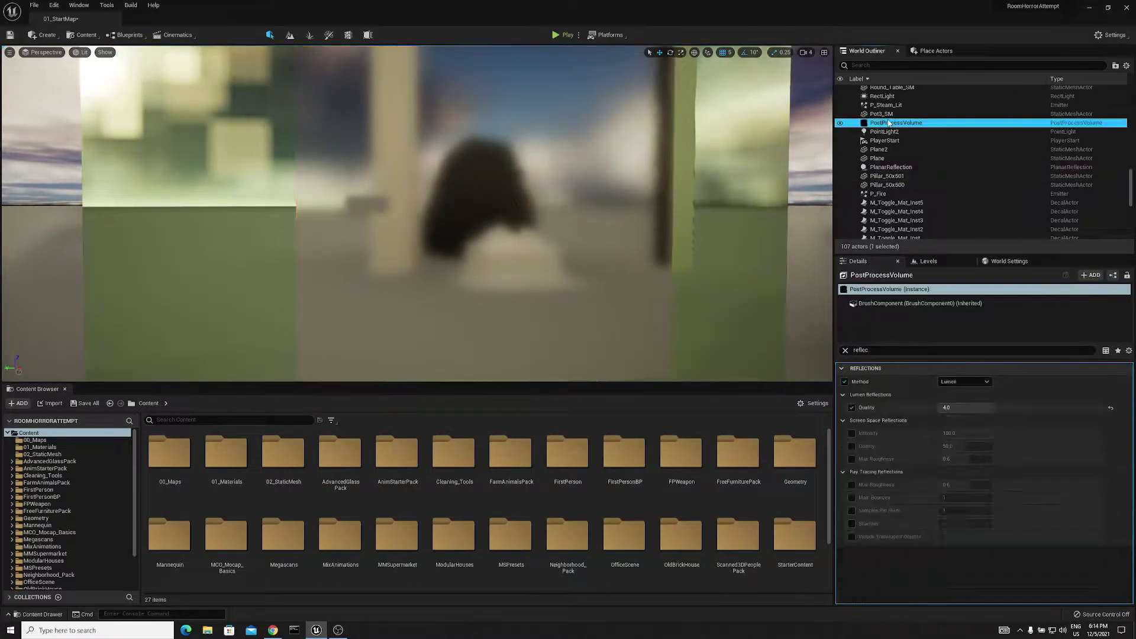
click(964, 382)
click(947, 391)
Step: Select the PlanarReflection and compare its reflection with the neighbouring cube's while the reflections Method is None
right_drag(520, 192, 521, 192)
click(521, 192)
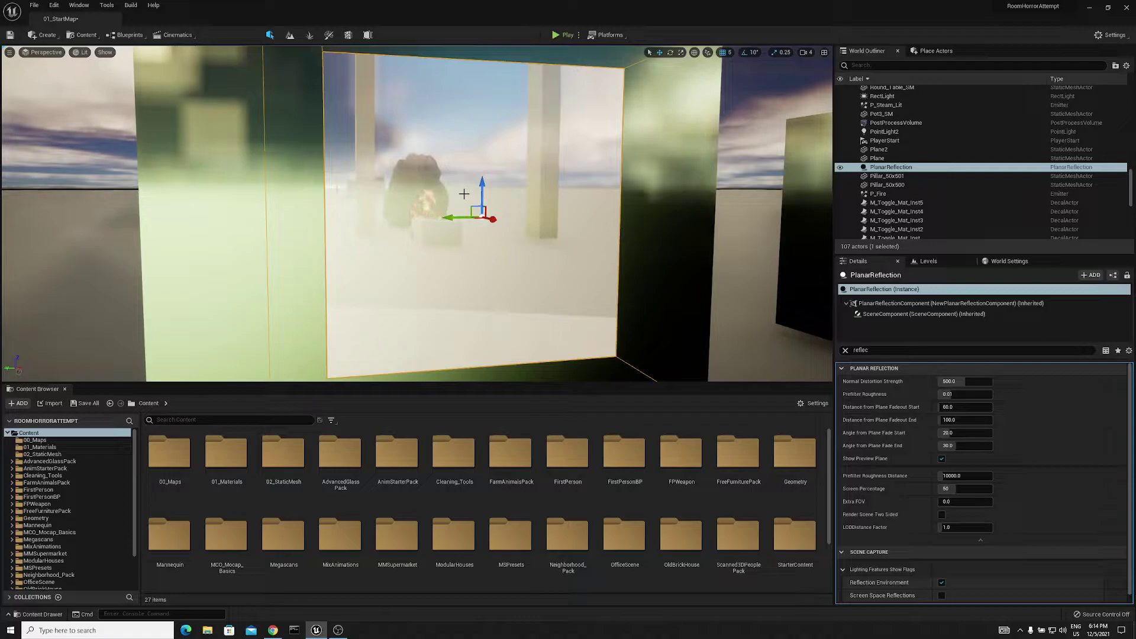
right_drag(464, 193, 437, 194)
key(w)
key(s)
key(a)
key(s)
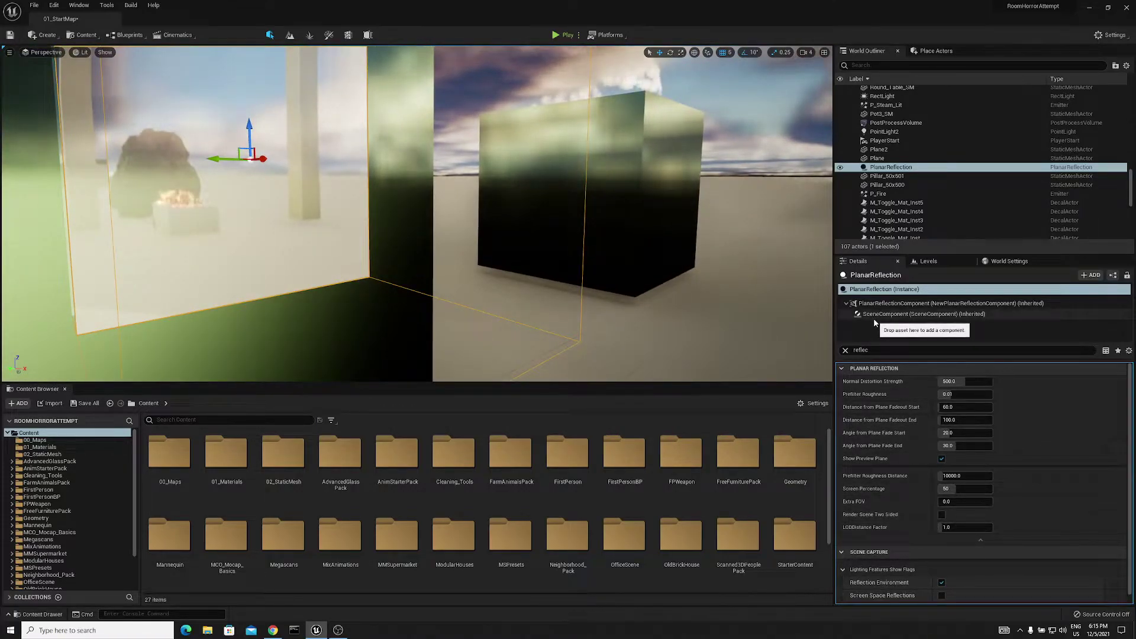
Step: Check the PostProcessVolume's reflections Method, keep it at None and clear the selection
click(896, 123)
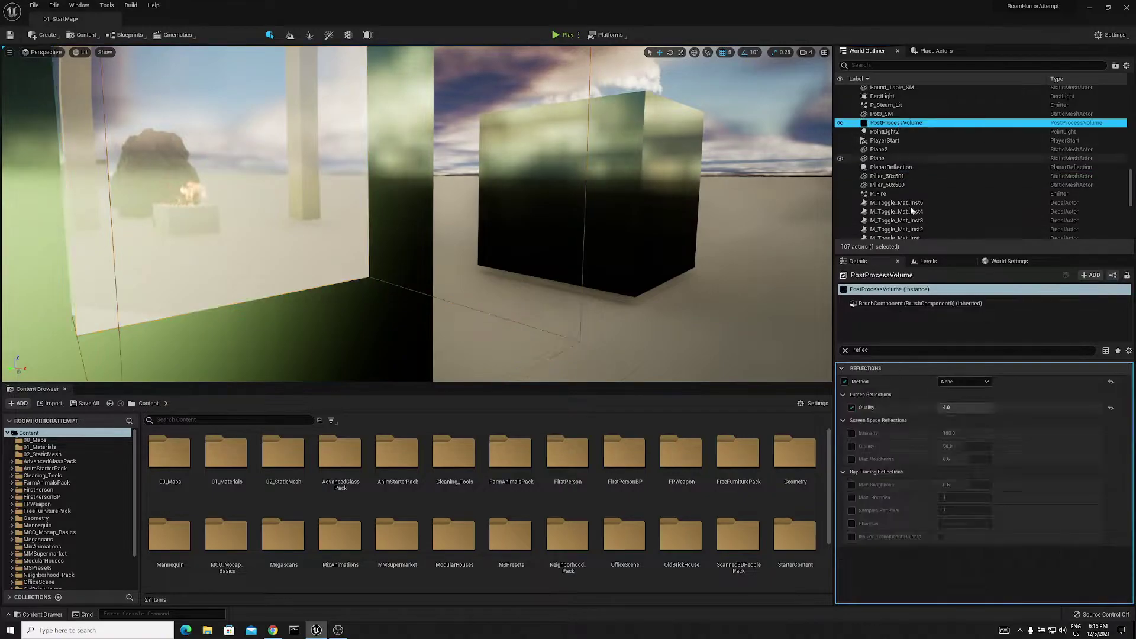
click(963, 381)
click(949, 393)
key(Escape)
Step: Hide the BoxReflectionCapture in front of the bathroom's glass door
right_drag(415, 213, 651, 204)
key(w)
key(a)
key(w)
right_drag(370, 219, 503, 219)
click(502, 218)
key(h)
mouse_move(455, 183)
right_down()
mouse_move(467, 183)
mouse_move(453, 183)
right_up()
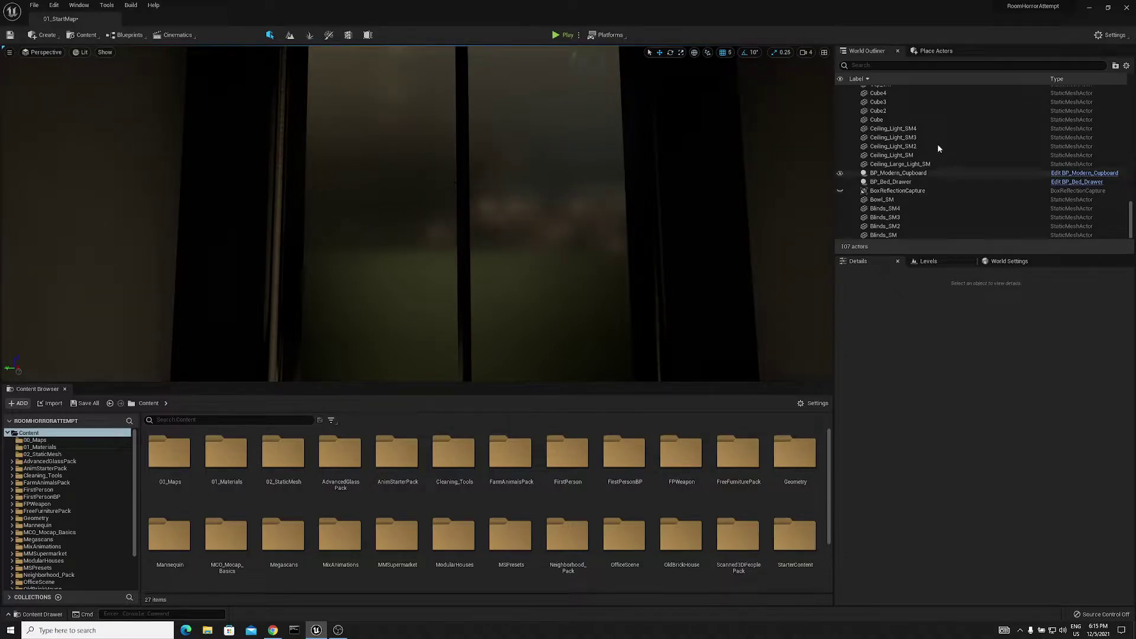
Step: Filter the level's actors for "sky", select the SkyLight and focus the view on it
click(863, 65)
text(skyy)
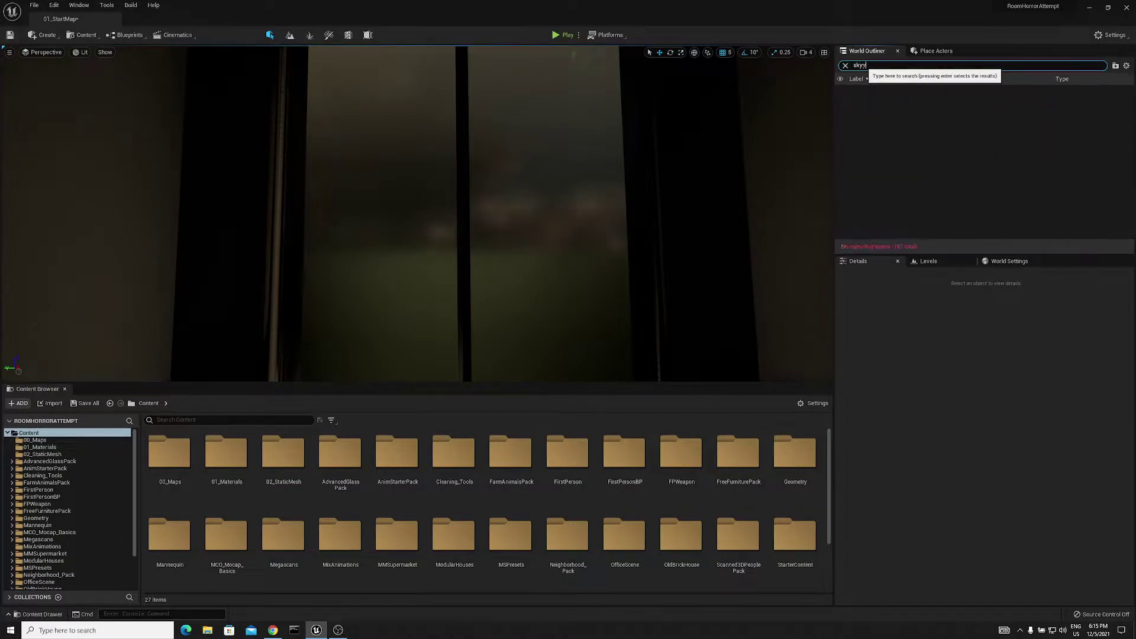
key(BackSpace)
click(881, 99)
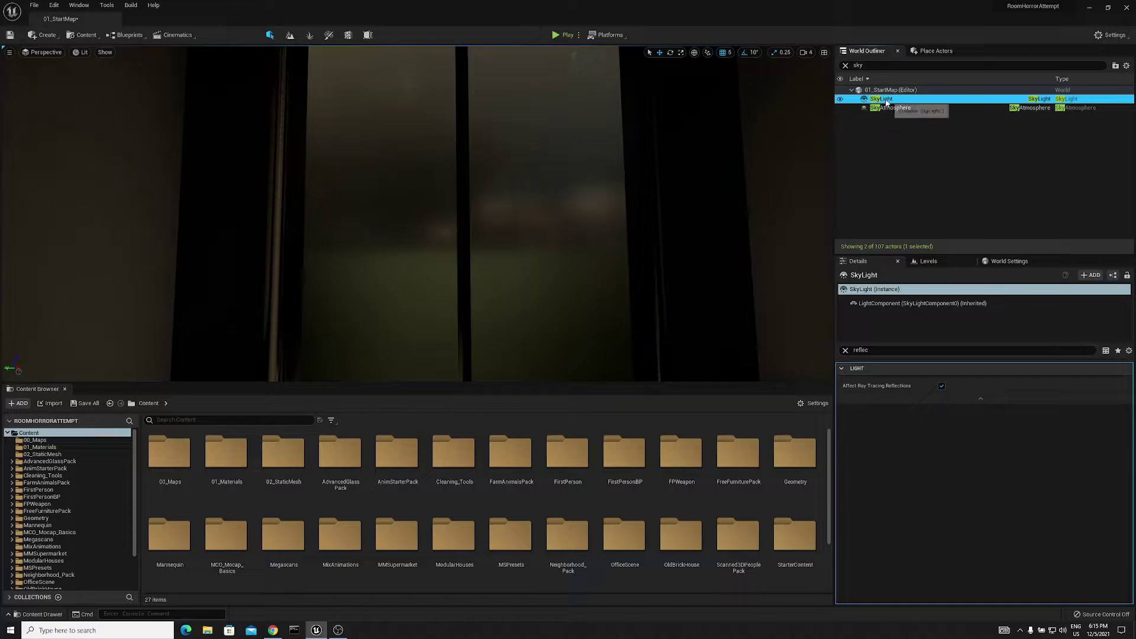
double_click(881, 99)
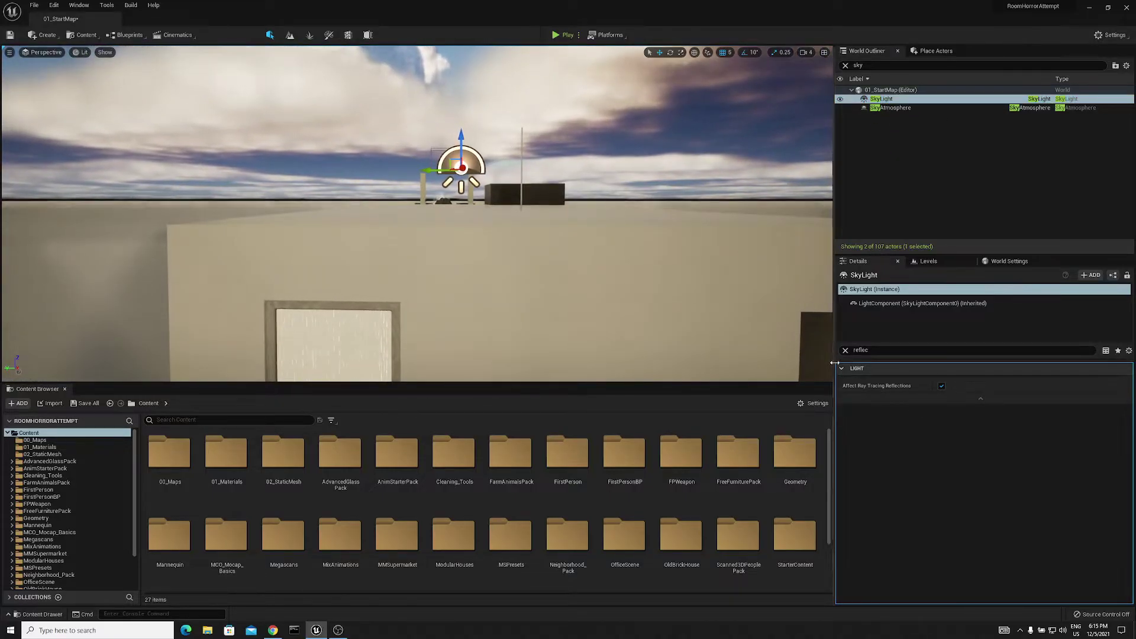
Step: Clear the details filter and reselect the SkyLight in the scene to show all its settings
click(845, 351)
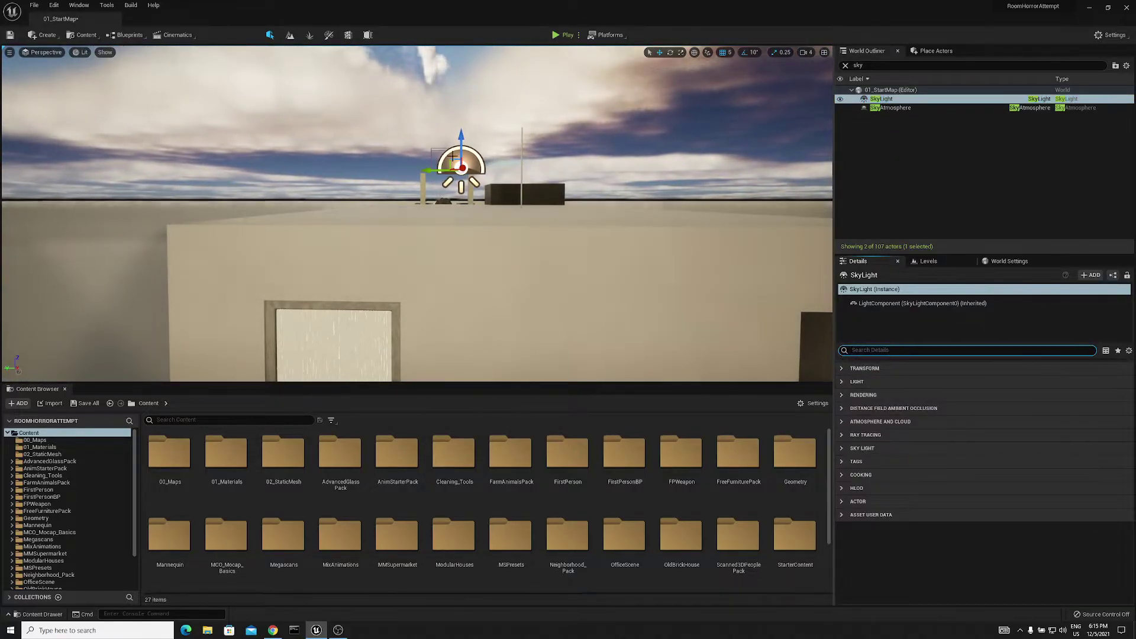
click(490, 156)
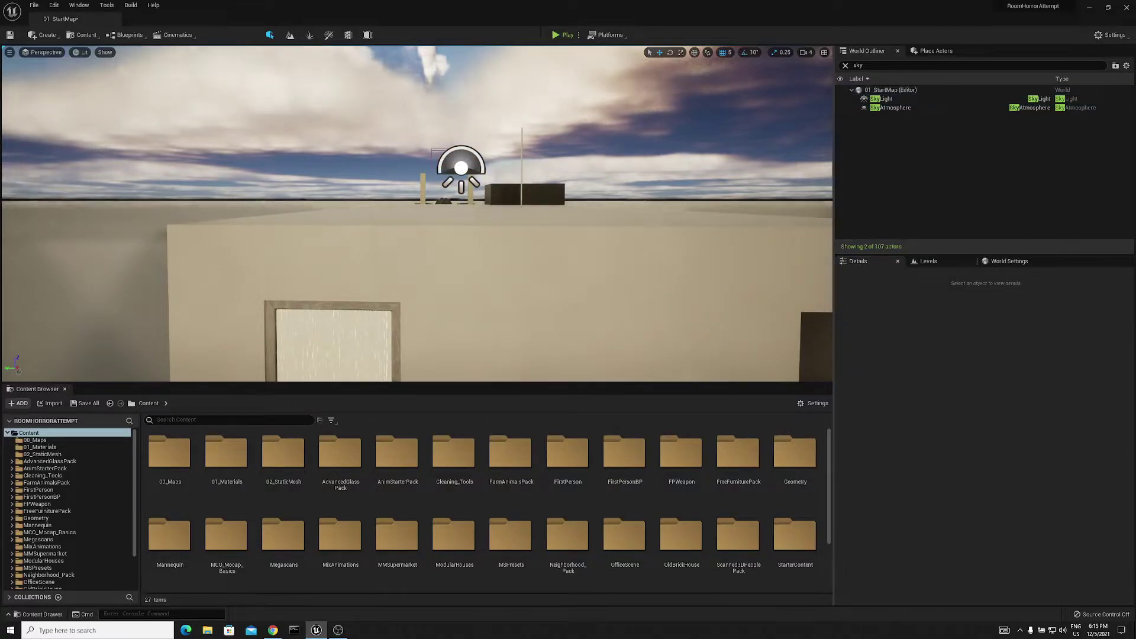
click(461, 169)
mouse_move(461, 169)
right_down()
mouse_move(464, 242)
mouse_move(465, 190)
right_up()
key(w)
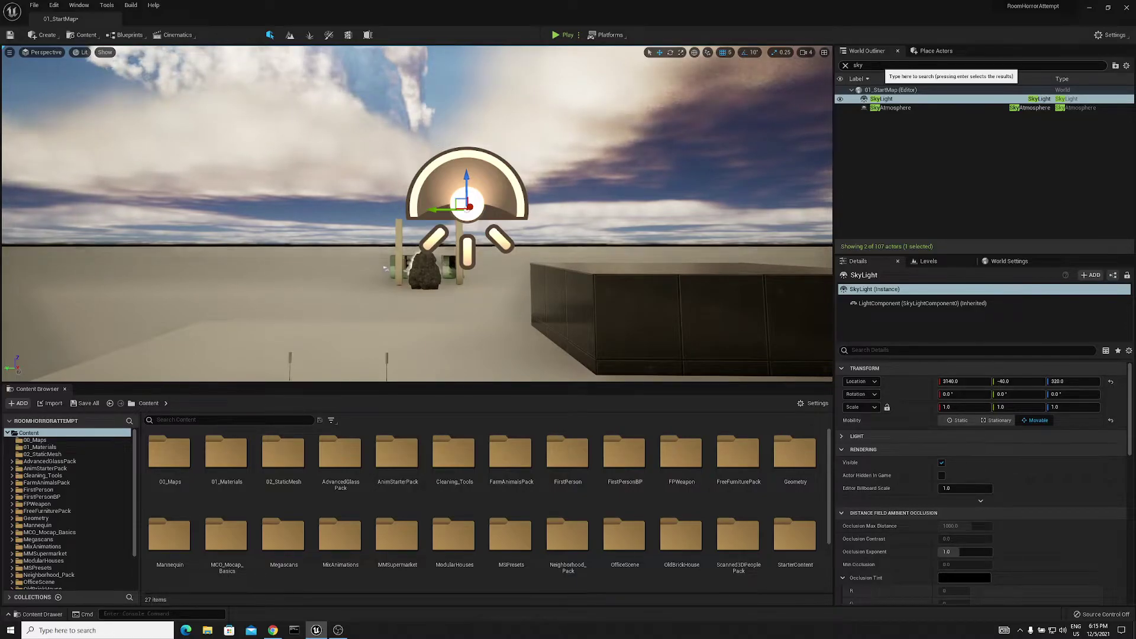
Step: Set the SkyLight's Cubemap Resolution to 512 while viewing the bathroom's glass door
key(s)
mouse_move(418, 213)
right_down()
mouse_move(474, 214)
mouse_move(417, 213)
right_up()
right_drag(379, 272, 379, 272)
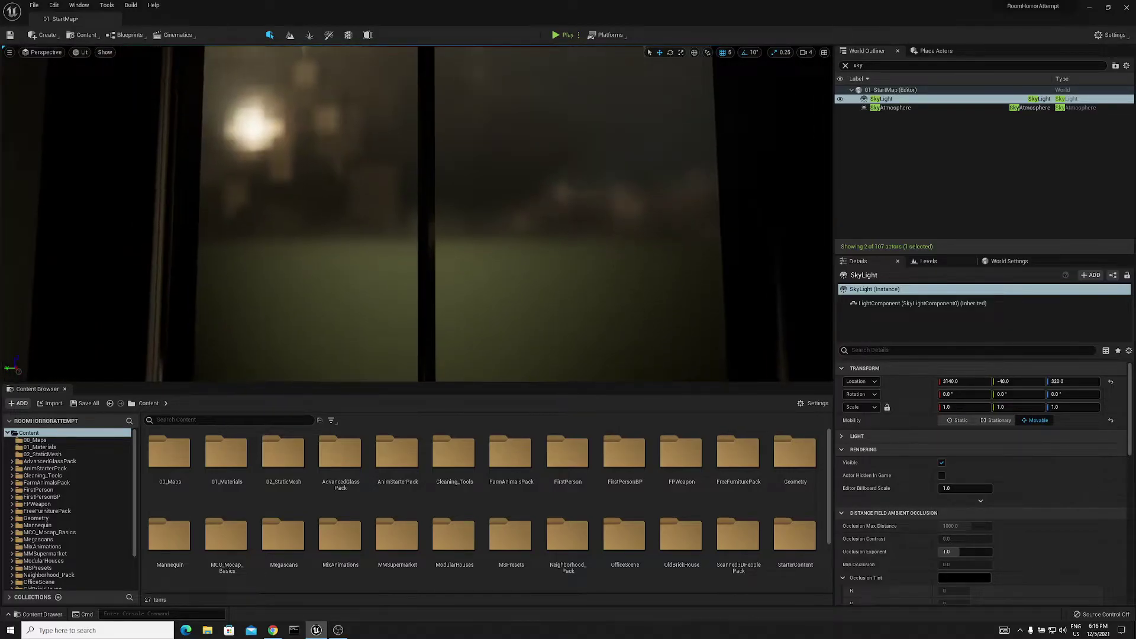
right_drag(438, 219, 398, 170)
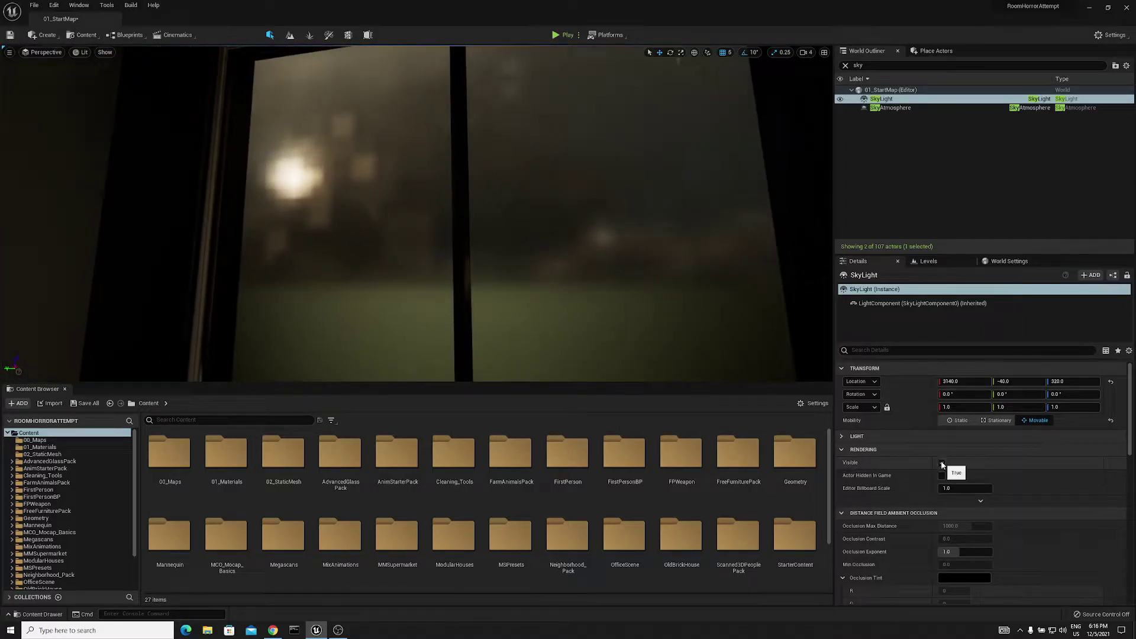
scroll(941, 497, down, 3)
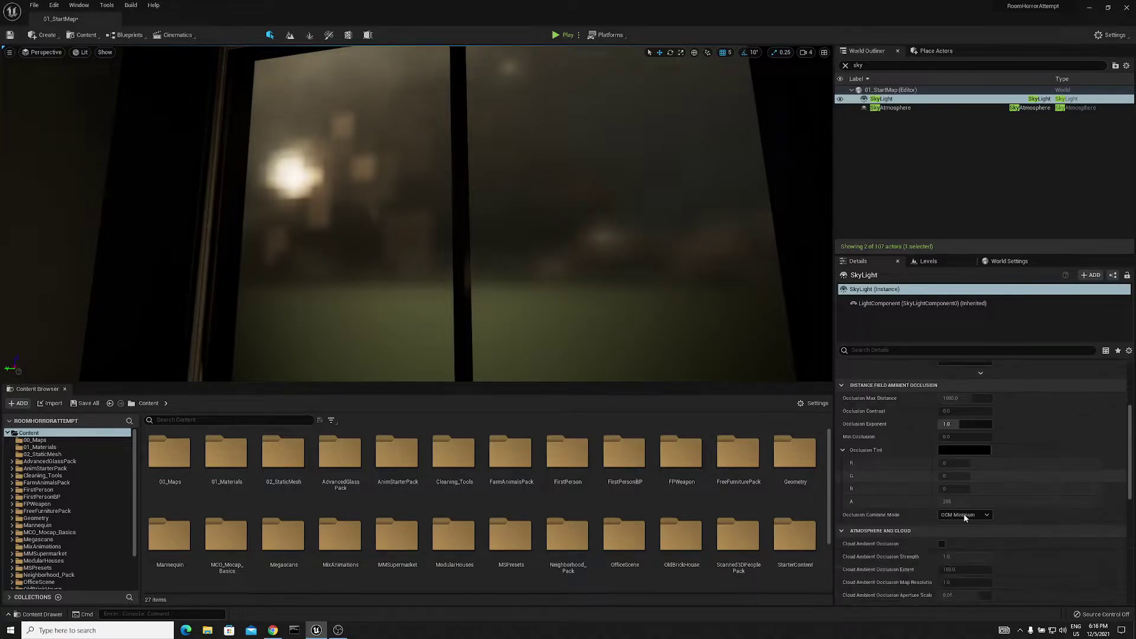
scroll(958, 497, up, 10)
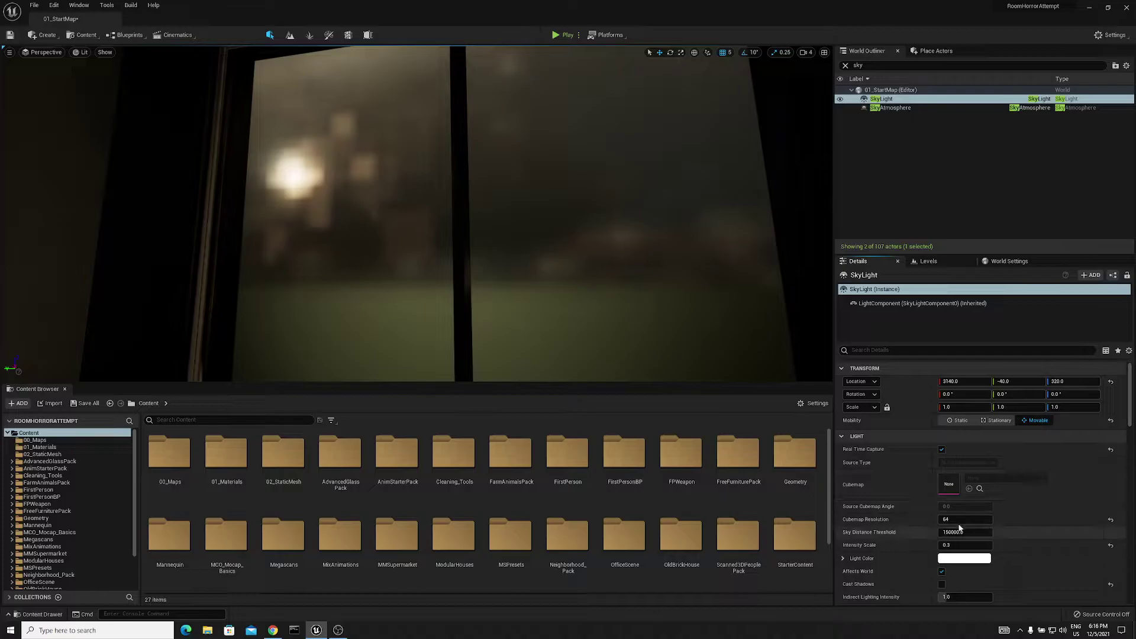
click(965, 519)
text(512)
key(Return)
Step: Reset the SkyLight's Cubemap Resolution to its default of 128 and check the glass door's reflection
right_drag(602, 330, 561, 323)
key(c)
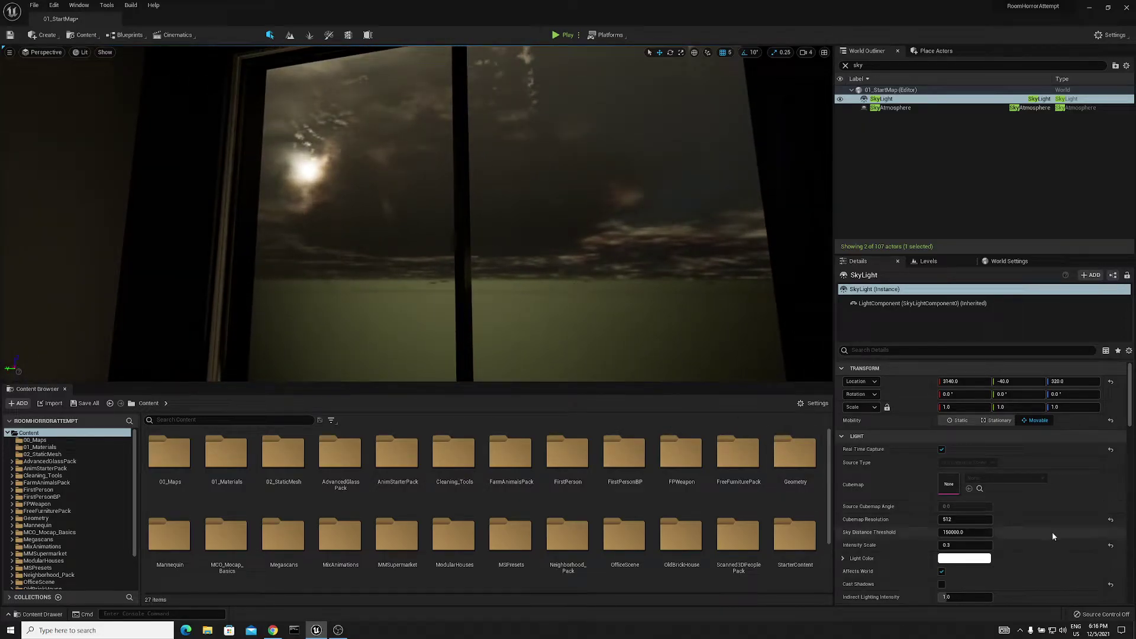
click(1109, 521)
right_drag(533, 266, 332, 117)
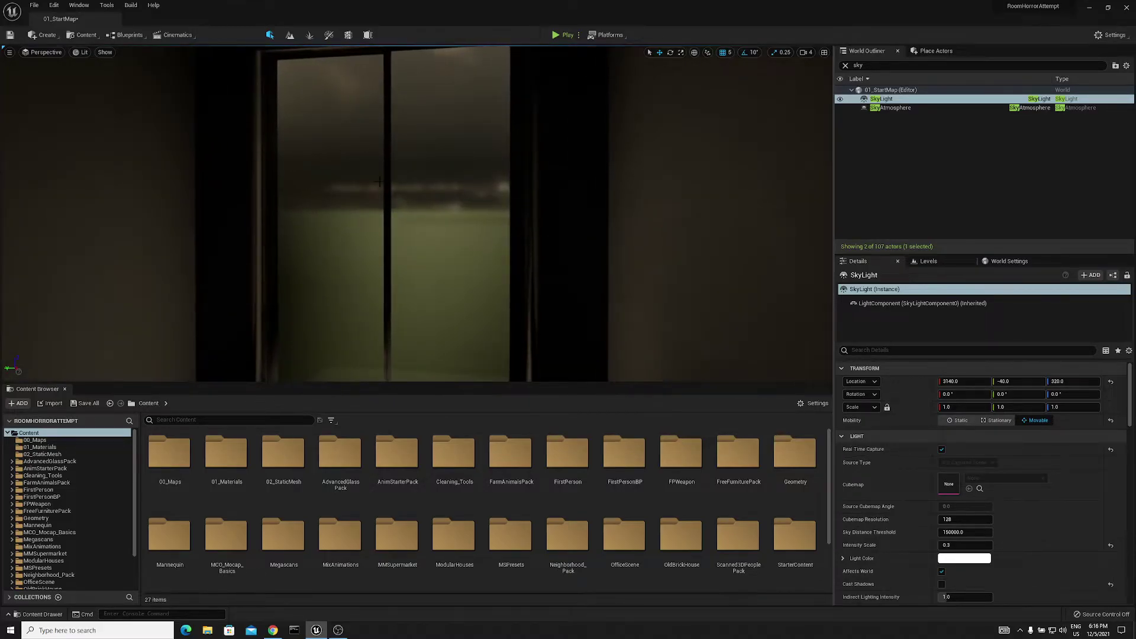
right_drag(380, 182, 355, 185)
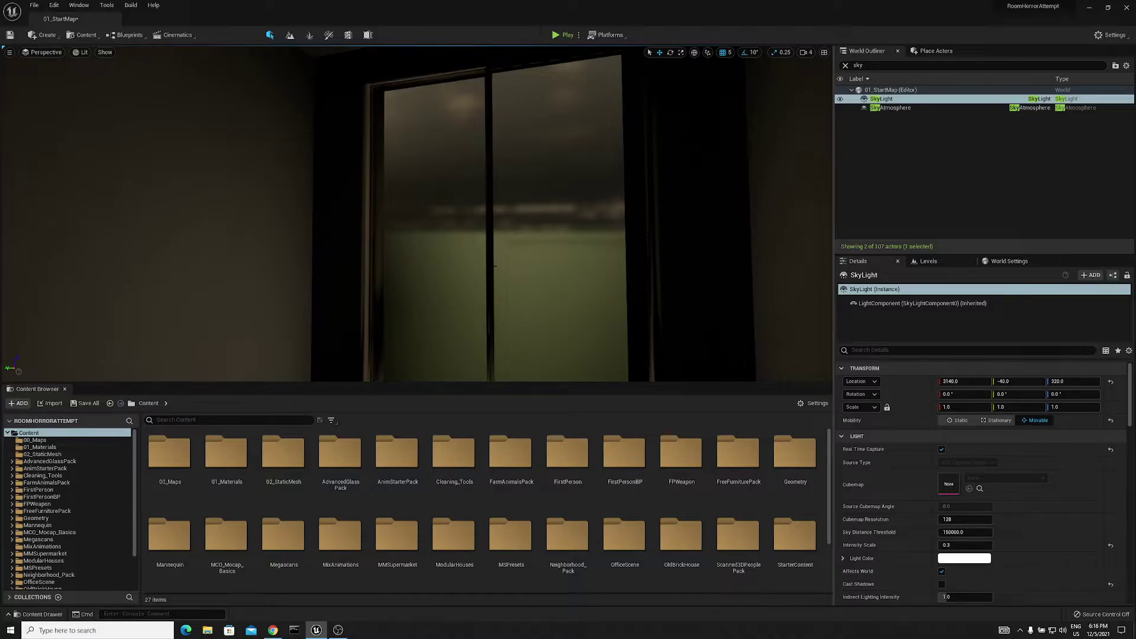
right_drag(355, 185, 503, 230)
Step: Filter the level's actors for "reflec", make the BoxReflectionCapture visible again and clear the selection
click(844, 65)
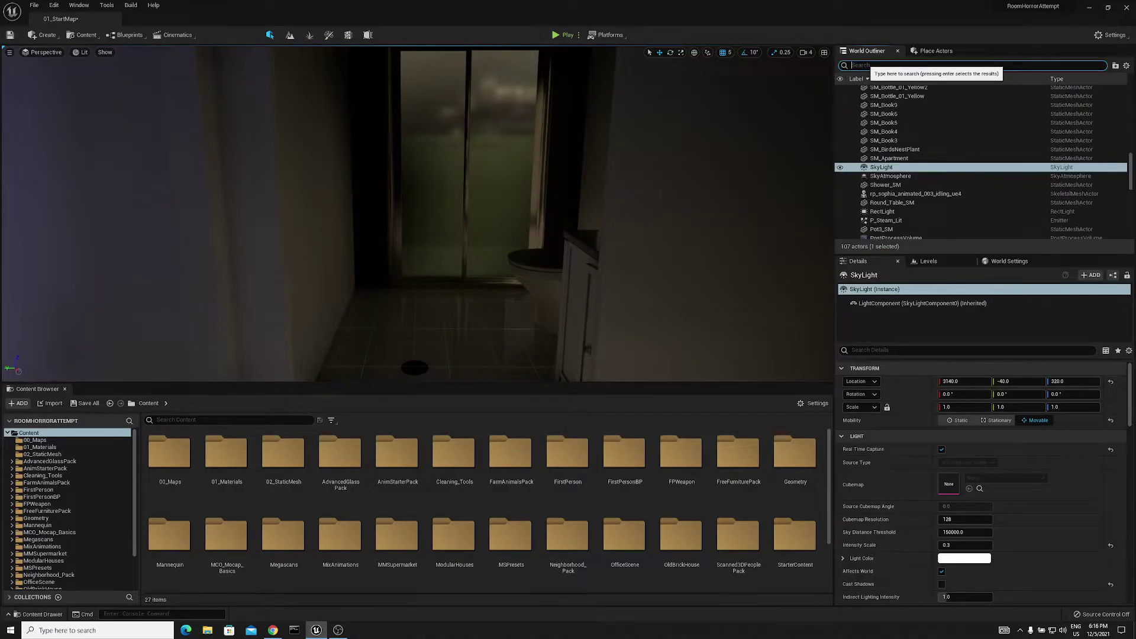
text(rer)
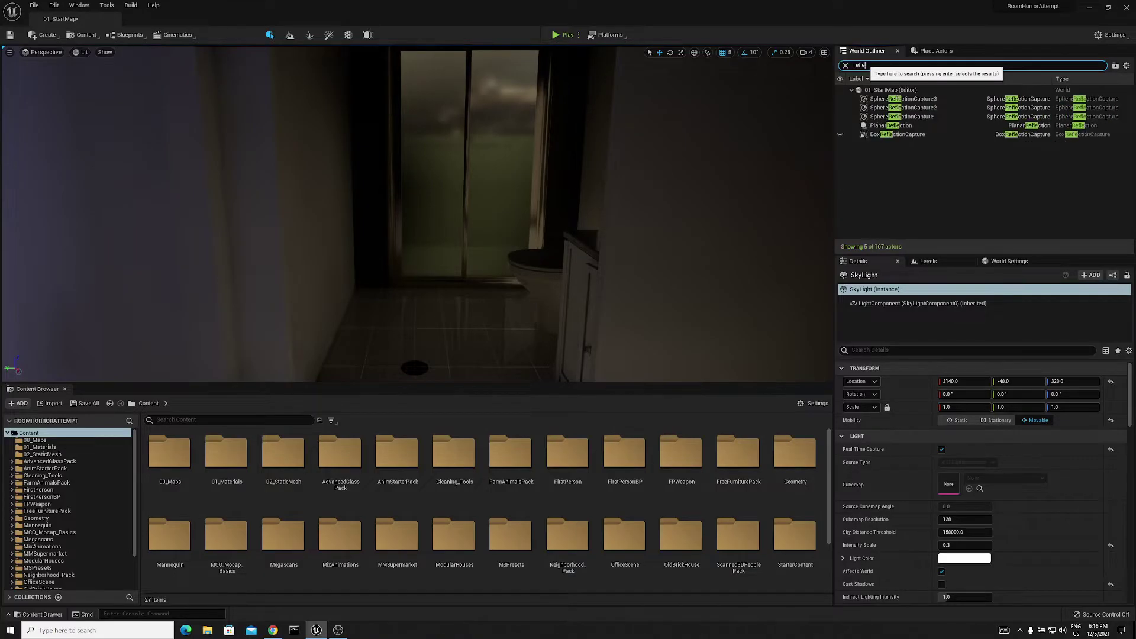
click(841, 135)
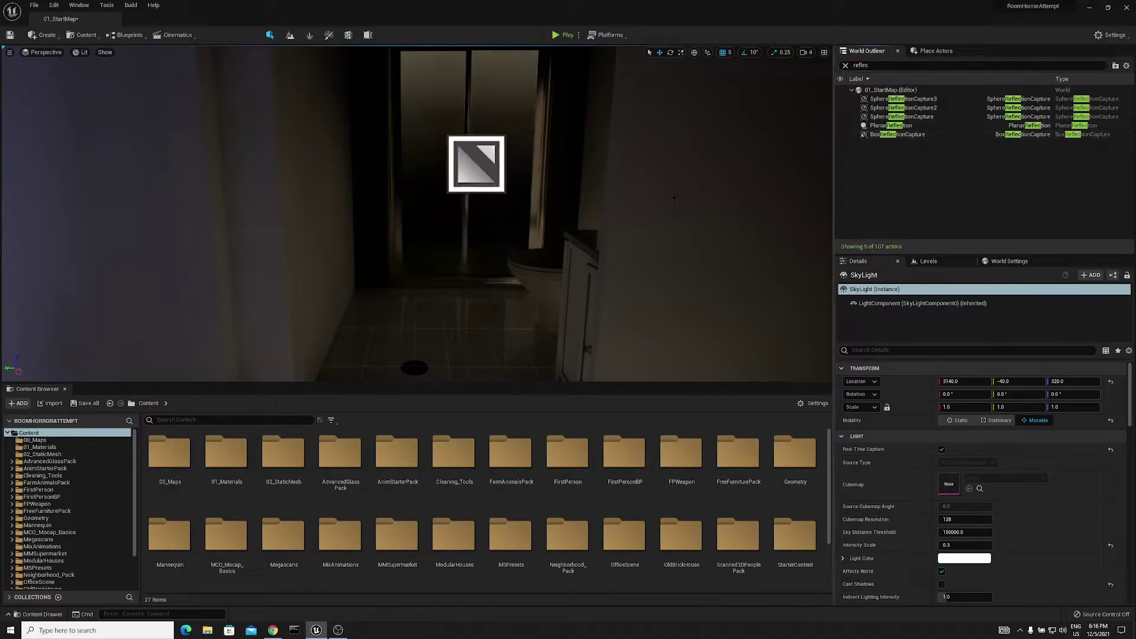
key(Escape)
Step: Examine the glass door's reflection in the bathroom with the BoxReflectionCapture active
mouse_move(647, 194)
right_down()
mouse_move(671, 172)
mouse_move(661, 183)
mouse_move(657, 165)
mouse_move(653, 178)
right_up()
key(w)
key(s)
key(w)
right_drag(523, 178, 277, 163)
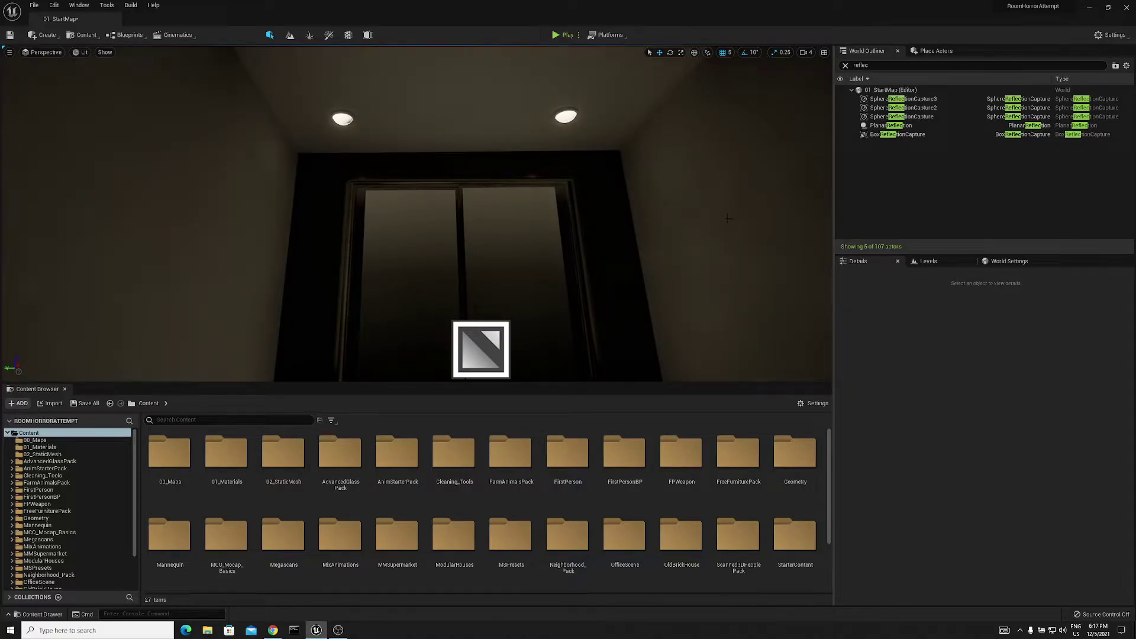
Step: Assign the M_Lamp material from the 01_Materials folder to Element 1 of a bathroom ceiling light
right_drag(721, 214, 433, 185)
click(293, 129)
right_drag(292, 129, 225, 154)
right_drag(530, 222, 532, 186)
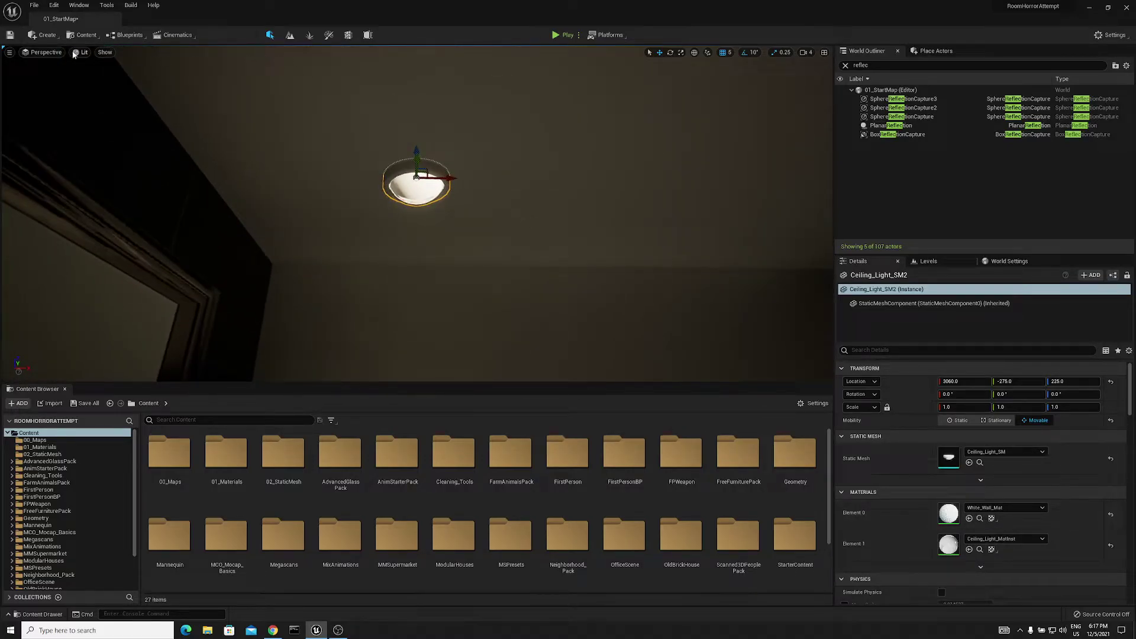
double_click(226, 452)
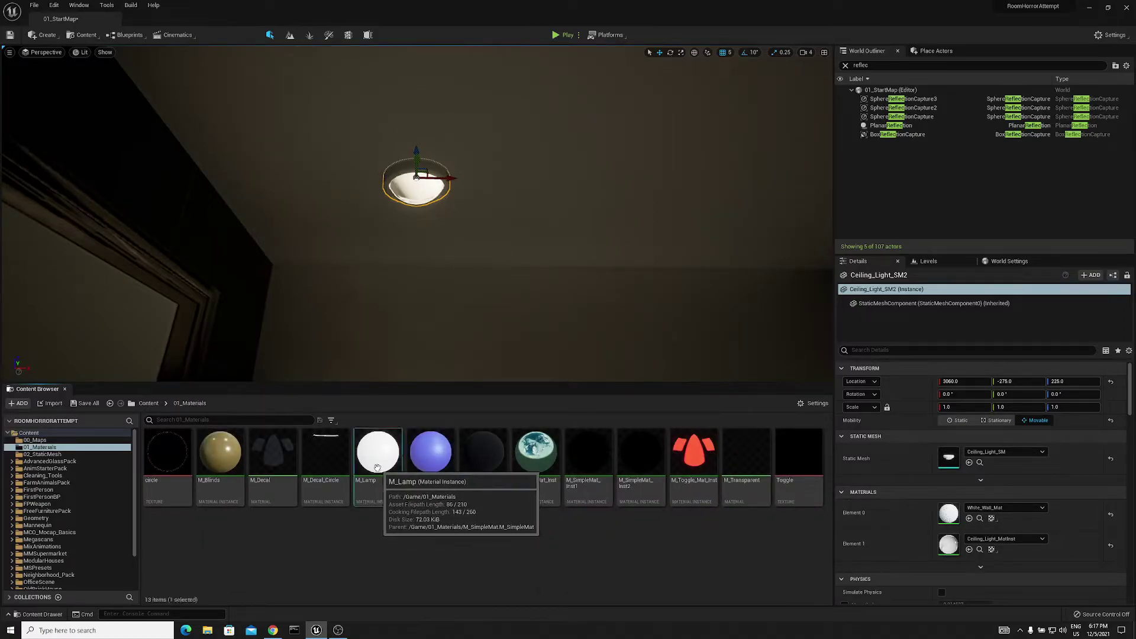
drag(377, 468, 976, 544)
Step: Select two more bathroom ceiling lights together, assign M_Lamp to their Element 1 slot and clear the selection
right_drag(413, 254, 591, 272)
ctrl+click(692, 235)
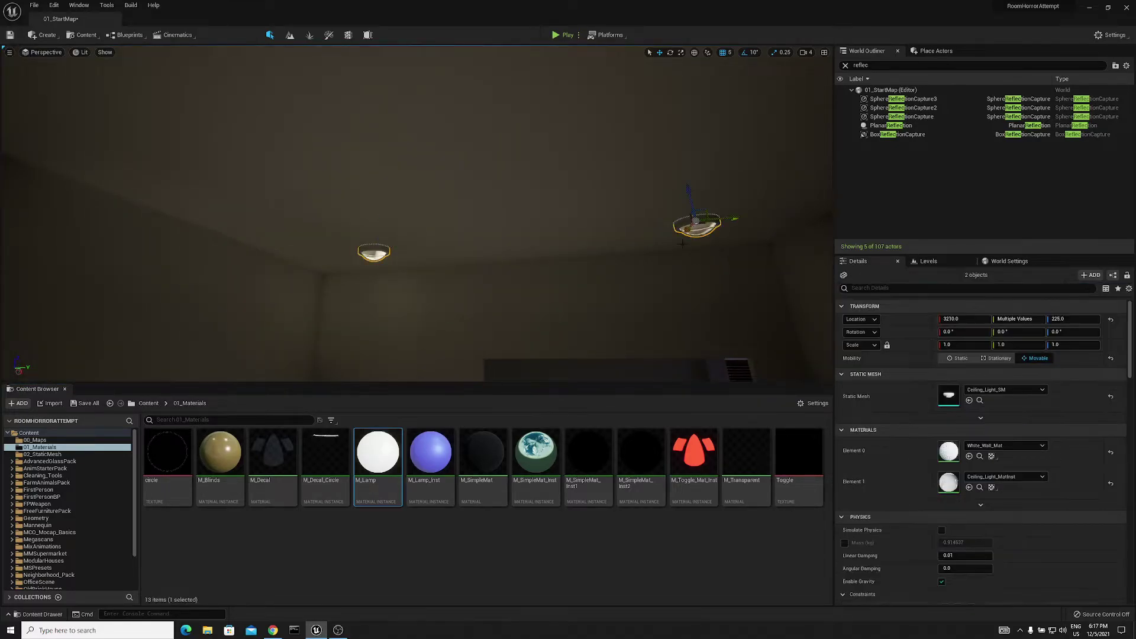
right_drag(692, 235, 823, 216)
drag(374, 451, 947, 483)
right_drag(680, 267, 678, 349)
key(Escape)
Step: Examine the light that the M_Lamp ceiling fixtures cast on the bathroom walls and glass door
right_drag(414, 213, 763, 183)
mouse_move(530, 156)
right_down()
mouse_move(521, 148)
mouse_move(529, 156)
right_up()
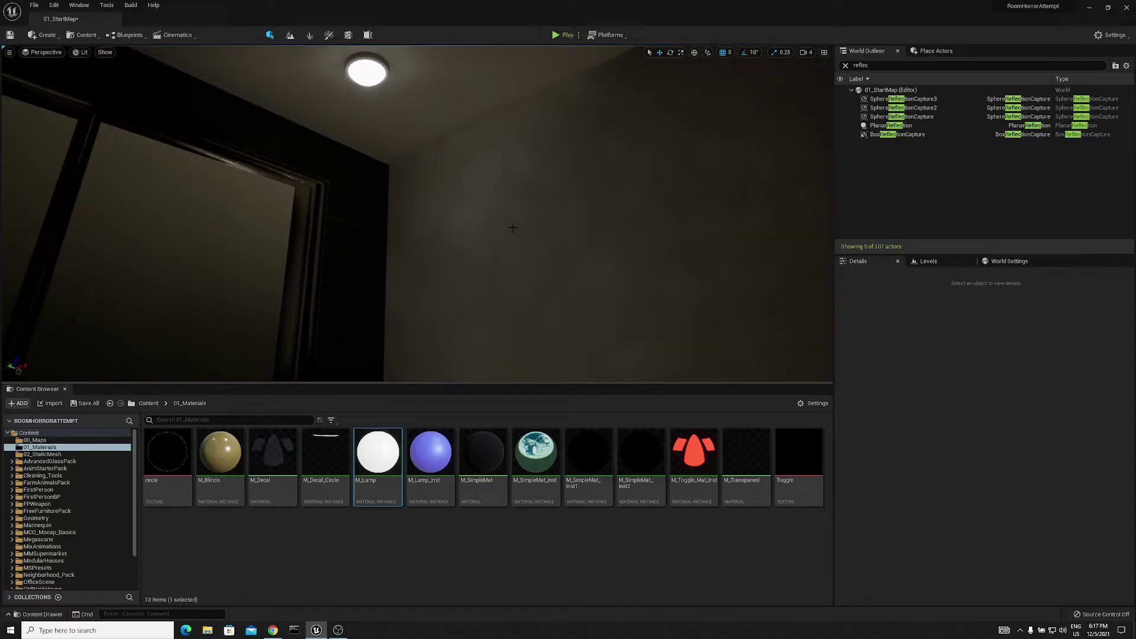
mouse_move(513, 228)
right_down()
mouse_move(553, 275)
mouse_move(530, 216)
mouse_move(568, 278)
mouse_move(530, 219)
mouse_move(435, 248)
mouse_move(417, 222)
mouse_move(415, 174)
mouse_move(523, 228)
mouse_move(385, 225)
mouse_move(510, 220)
mouse_move(535, 234)
right_up()
key(w)
right_drag(515, 184, 404, 331)
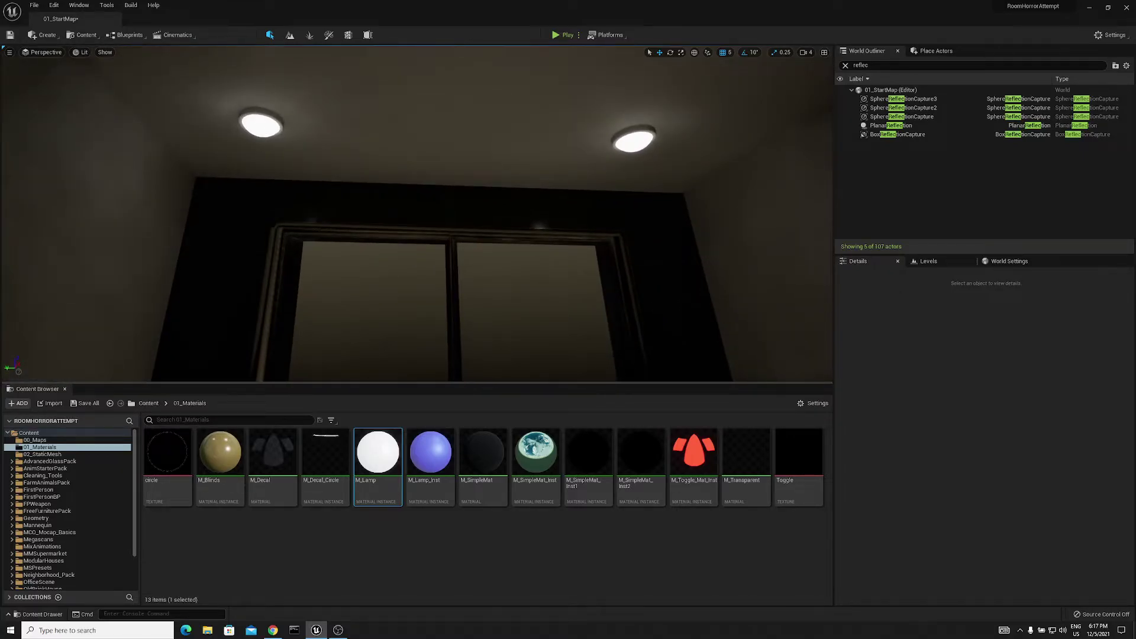
Step: Try enlarging the ceiling light near the glass door to a uniform scale of 4.75, and undo the scaling
click(264, 131)
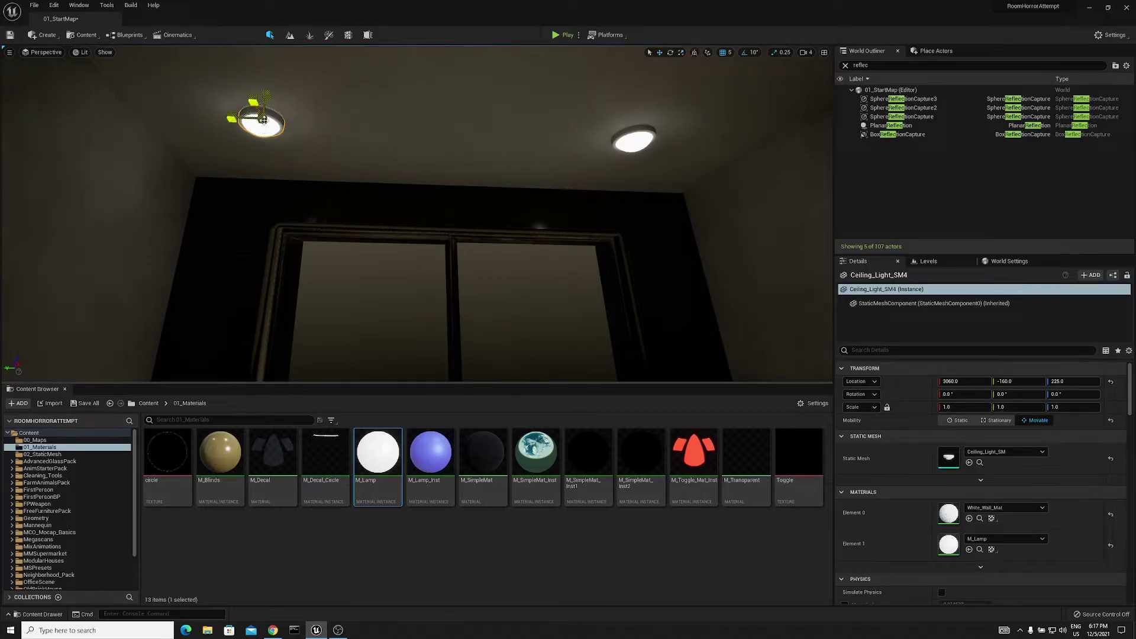
drag(263, 119, 308, 83)
right_drag(308, 83, 284, 97)
right_drag(353, 162, 284, 181)
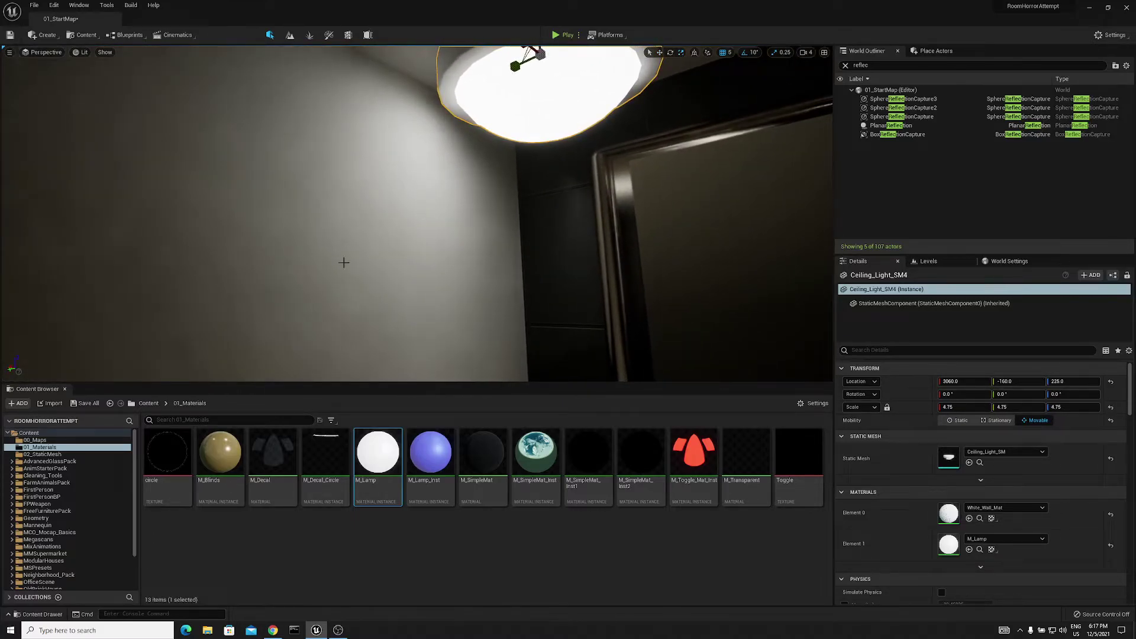
right_drag(379, 199, 356, 126)
key(ctrl+z)
key(w)
key(Escape)
Step: Place a point light just below the bathroom ceiling light near the glass door
right_drag(350, 216, 354, 217)
click(936, 51)
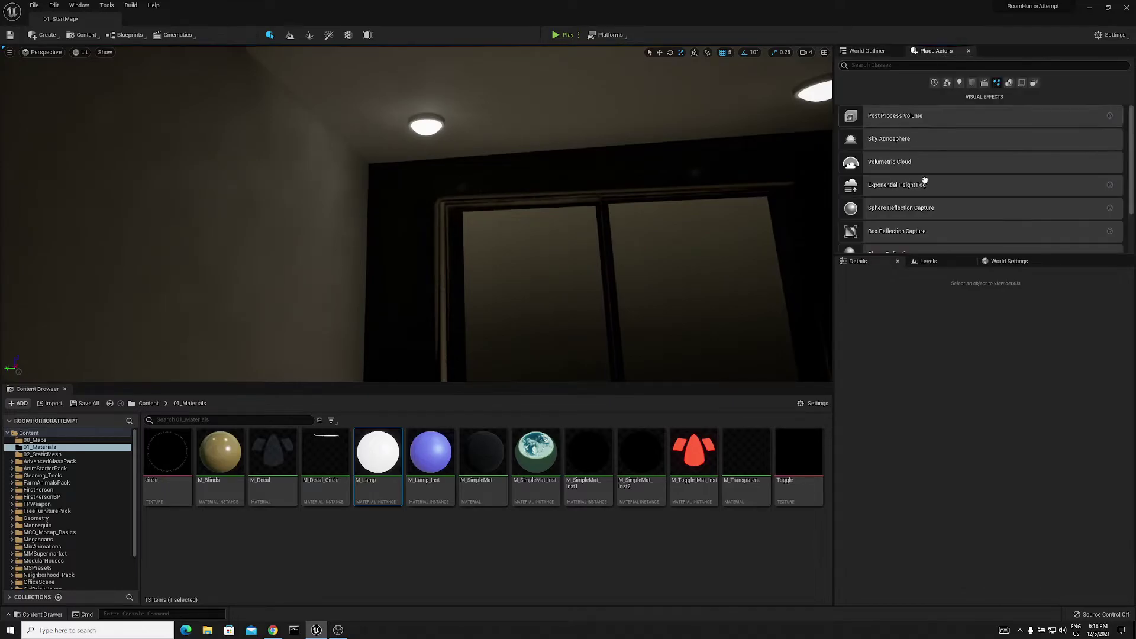
click(959, 83)
drag(881, 138, 419, 123)
right_drag(419, 123, 355, 115)
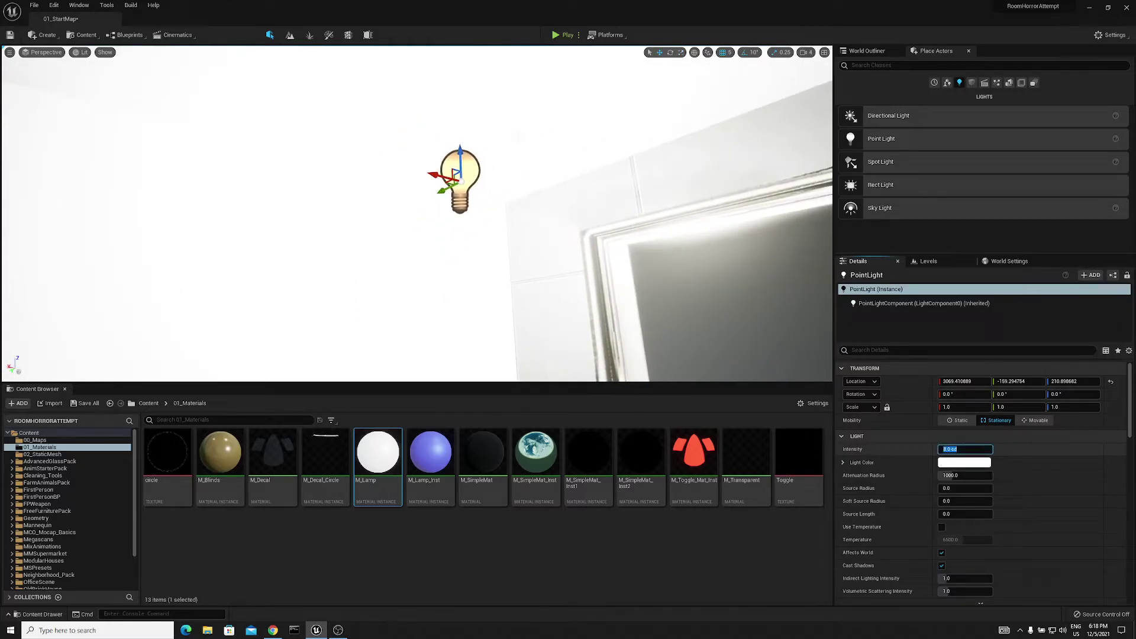
Step: Set the point light's intensity to 0.1, shift it slightly near the ceiling light and clear the selection
text(1)
key(Return)
text(0.1)
key(Return)
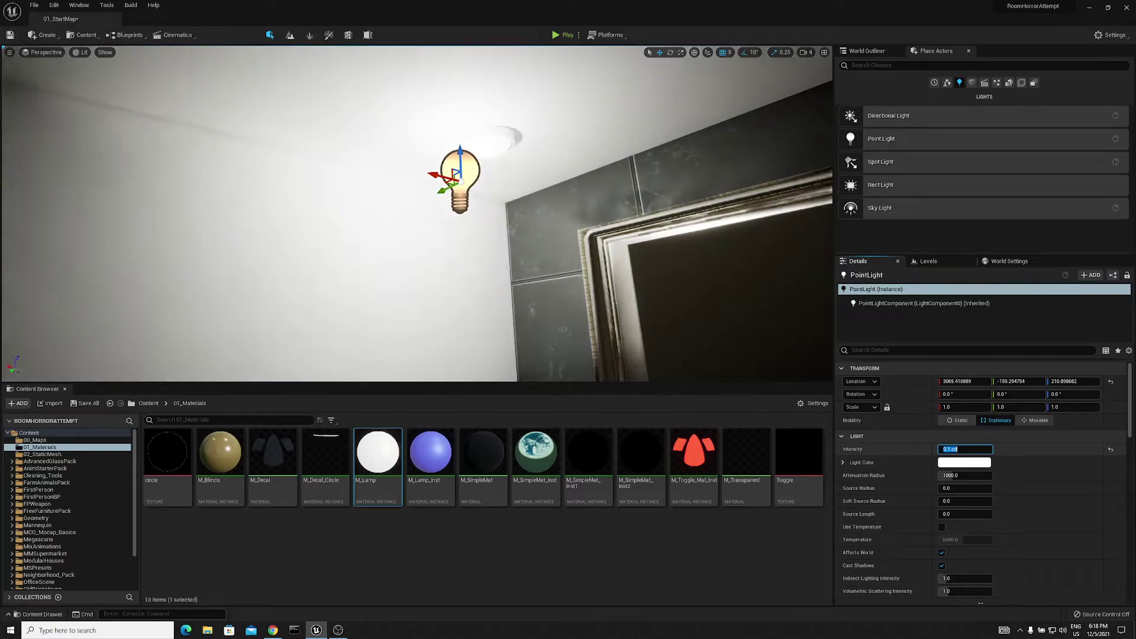
drag(445, 190, 475, 173)
key(Escape)
Step: Reselect the point light, filter its details for "shad", turn off Cast Shadows and clear the selection
mouse_move(464, 200)
right_down()
mouse_move(556, 154)
mouse_move(709, 237)
mouse_move(515, 205)
mouse_move(817, 204)
mouse_move(452, 209)
right_up()
key(w)
click(491, 258)
click(894, 351)
text(shad)
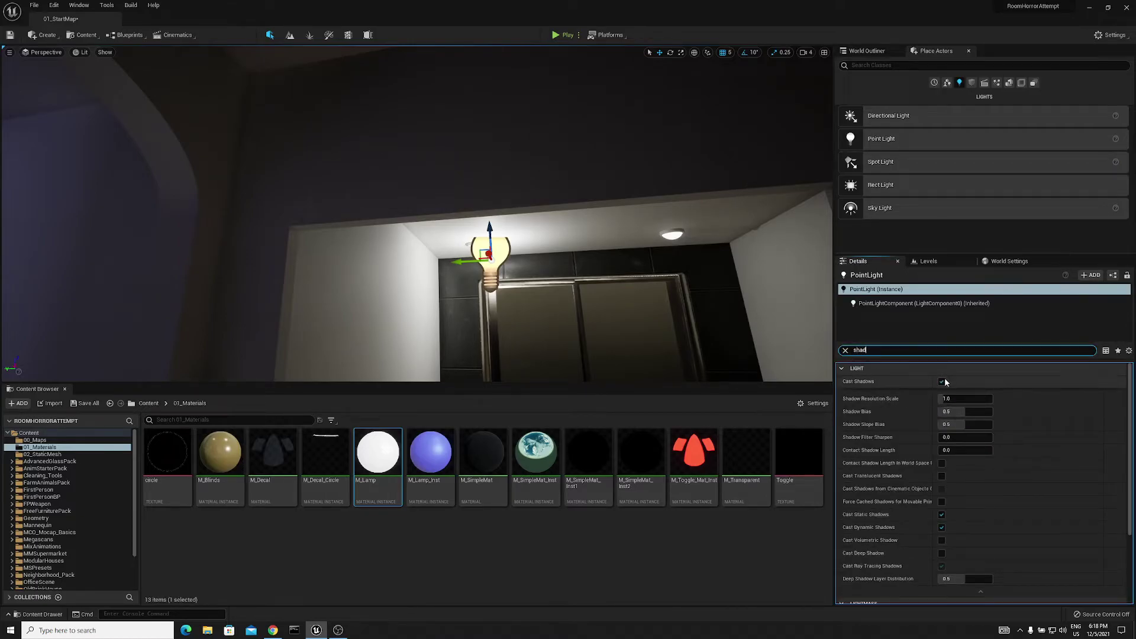
click(942, 381)
right_drag(519, 313, 520, 312)
key(Escape)
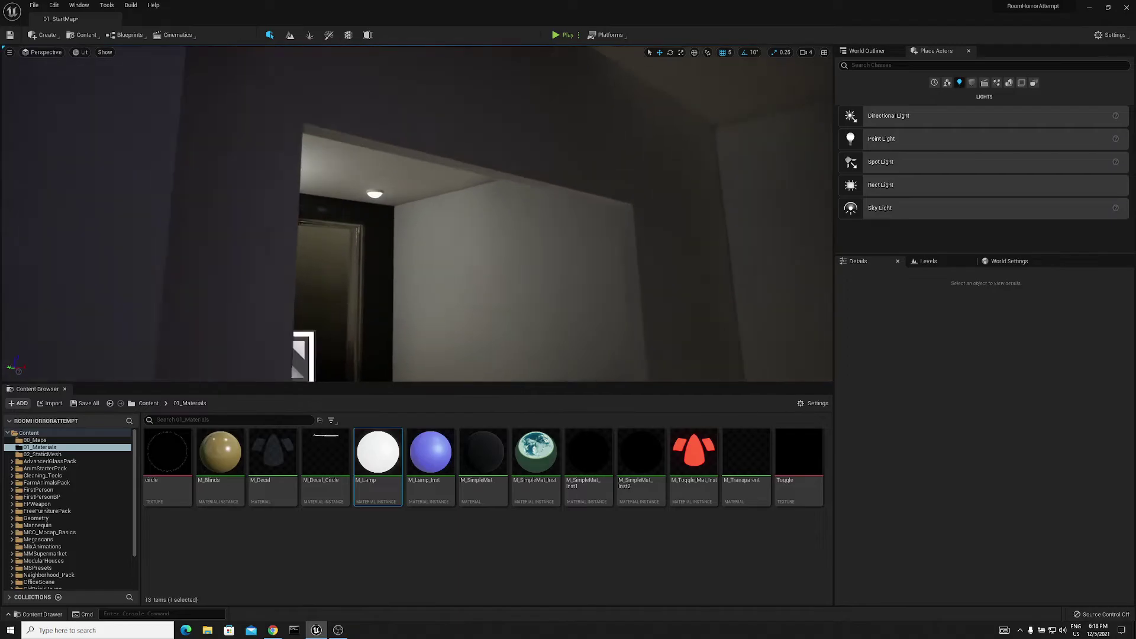
Step: Frame the BoxReflectionCapture and examine the point light's reflection in the bathroom's glass door
right_drag(451, 208, 451, 208)
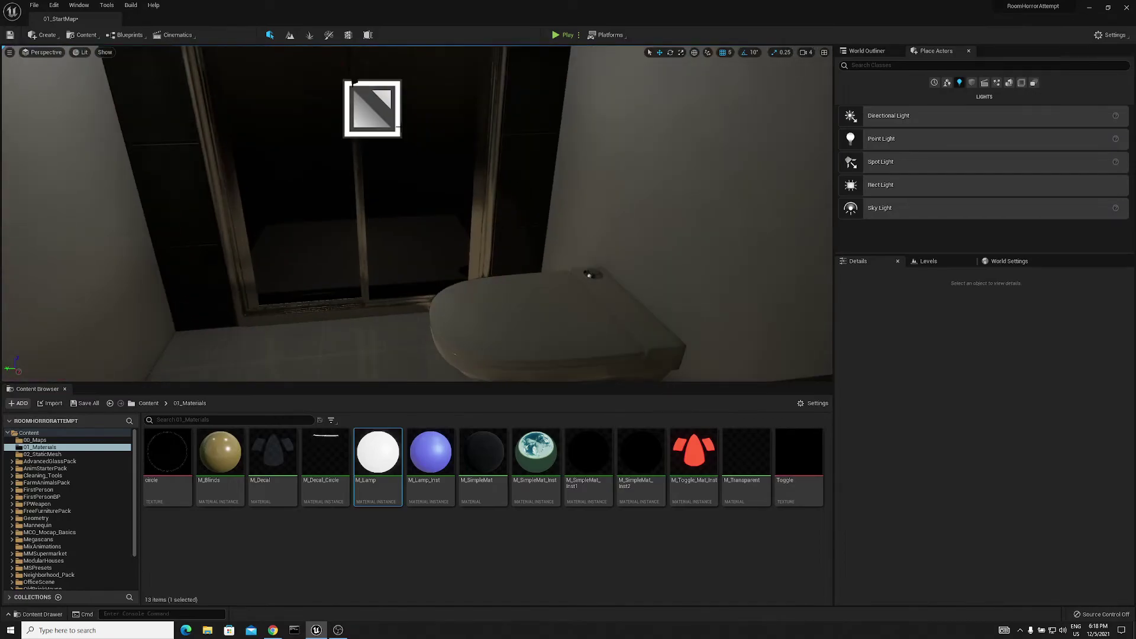
click(368, 106)
key(f)
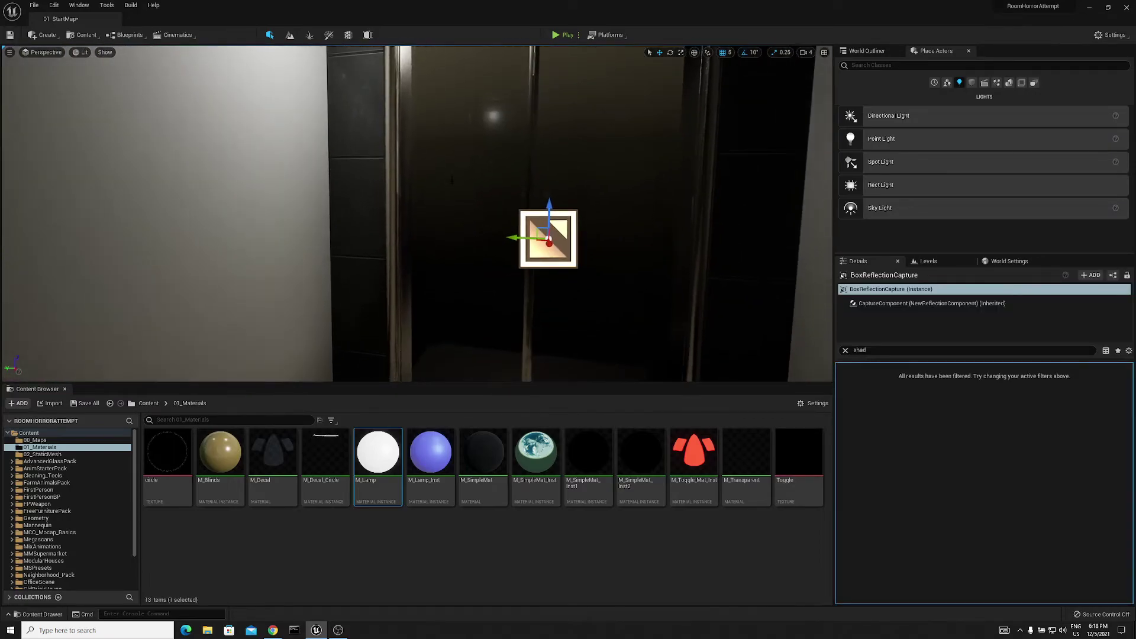
mouse_move(417, 213)
right_down()
mouse_move(403, 214)
mouse_move(461, 216)
mouse_move(408, 202)
mouse_move(417, 213)
mouse_move(400, 216)
right_up()
Step: Select the PlanarReflection at the mirrored cubes, and examine the reflections at the rainy window and neighbouring room
click(403, 200)
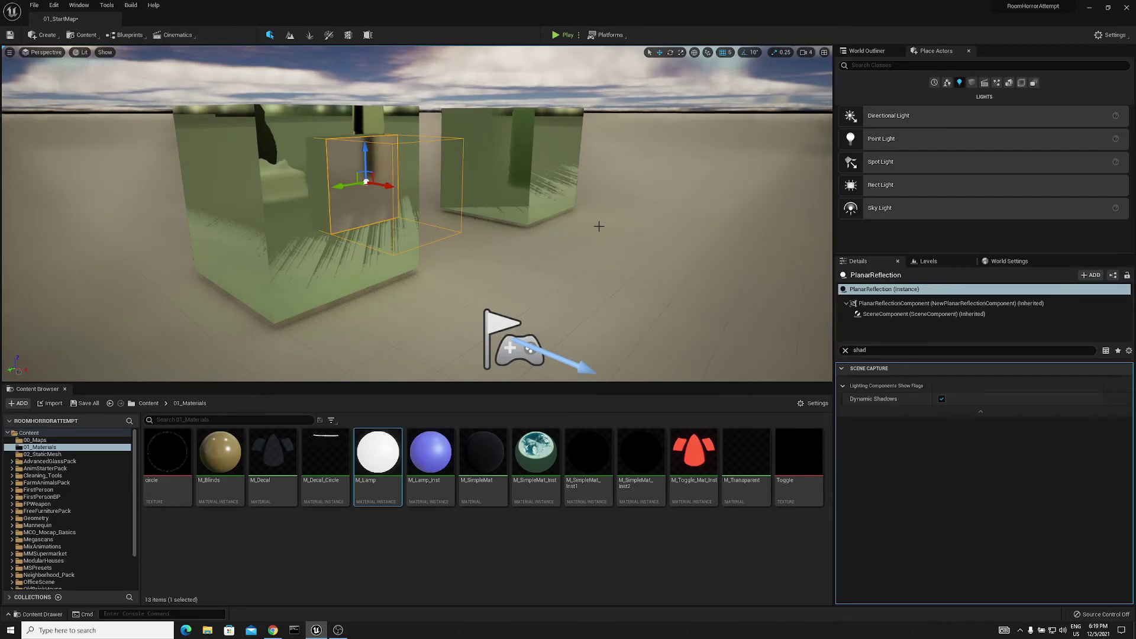
key(w)
right_drag(591, 222, 556, 231)
key(a)
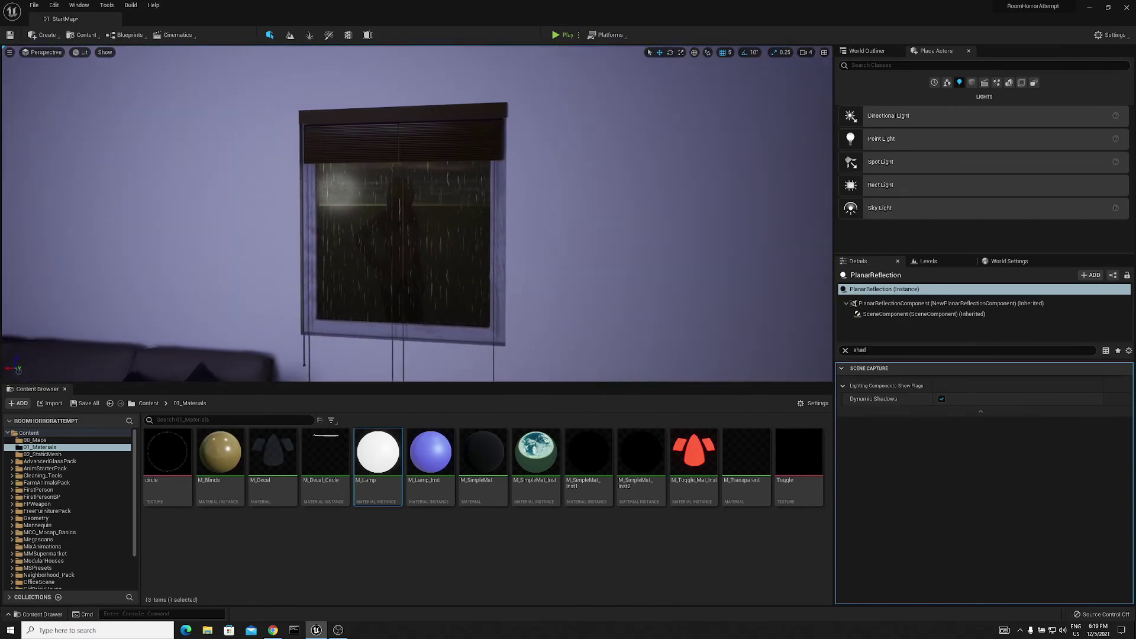
key(d)
right_drag(417, 214, 675, 224)
key(a)
key(a)
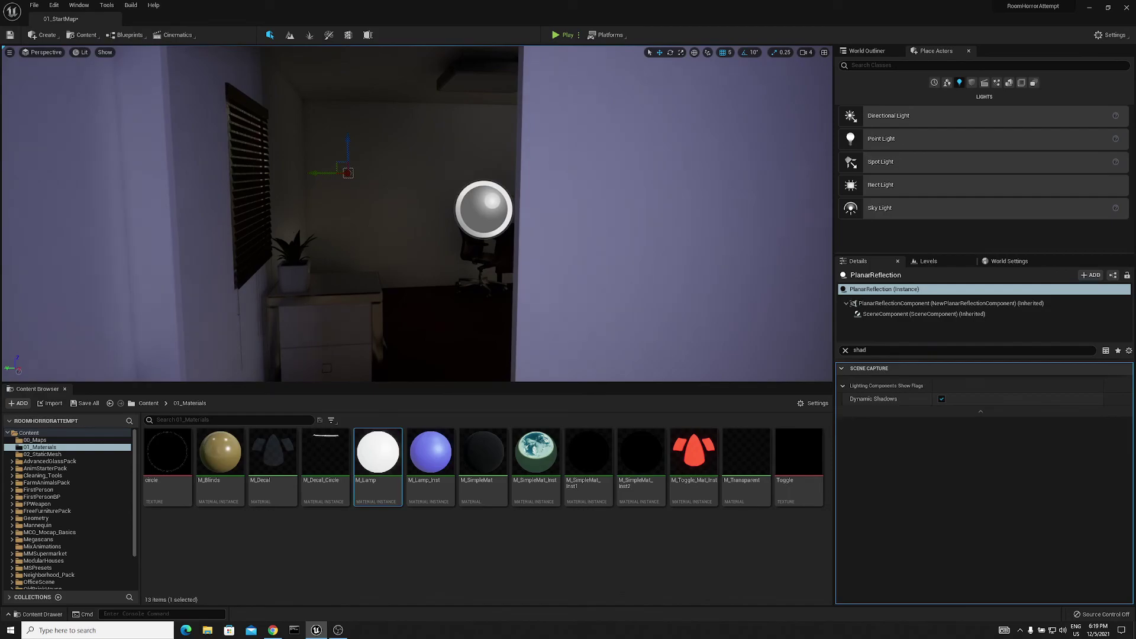